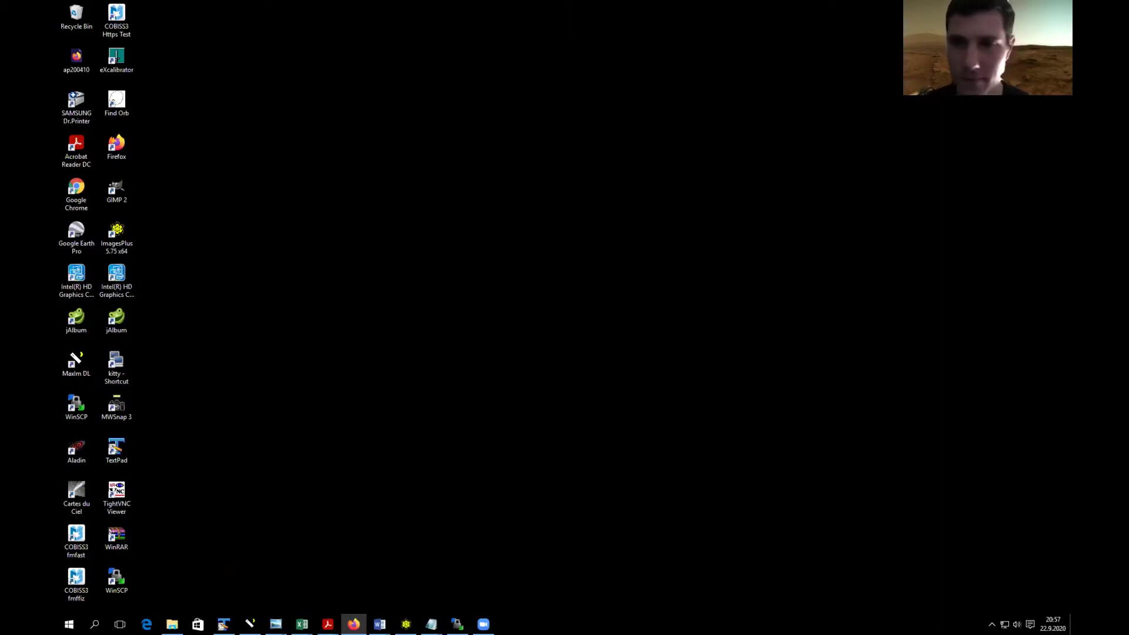
# - Reposition the pipe folder window, switch to Firefox, and open the telescope photo linked in the Teleskop Vega article on Mercury's transit
pyautogui.moveTo(425, 623)
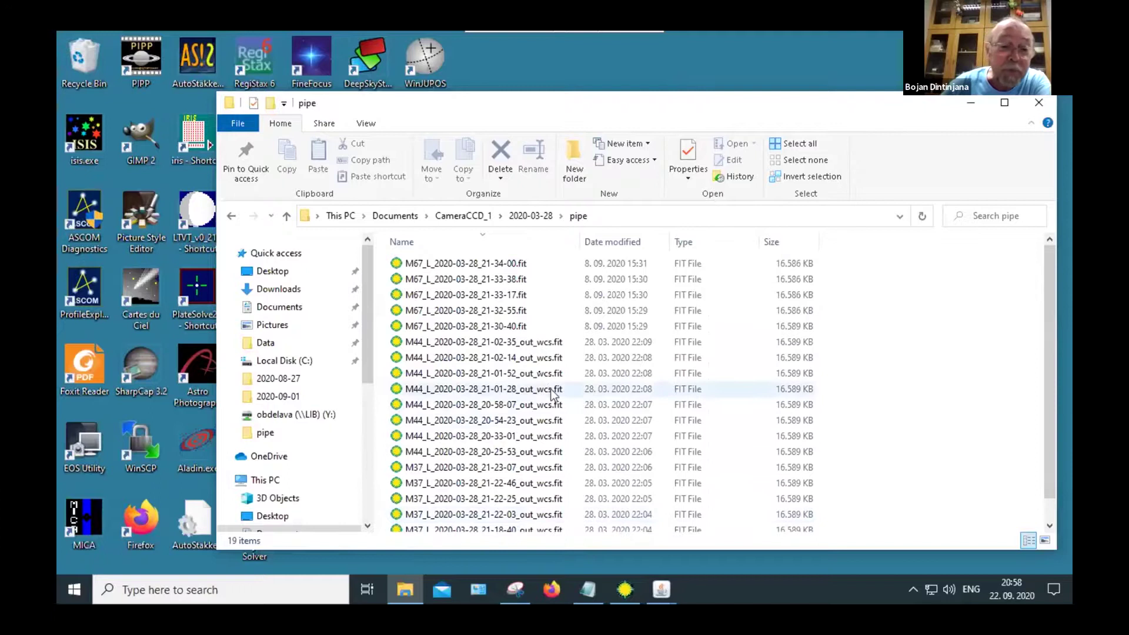
pyautogui.moveTo(594, 105); pyautogui.dragTo(544, 83)
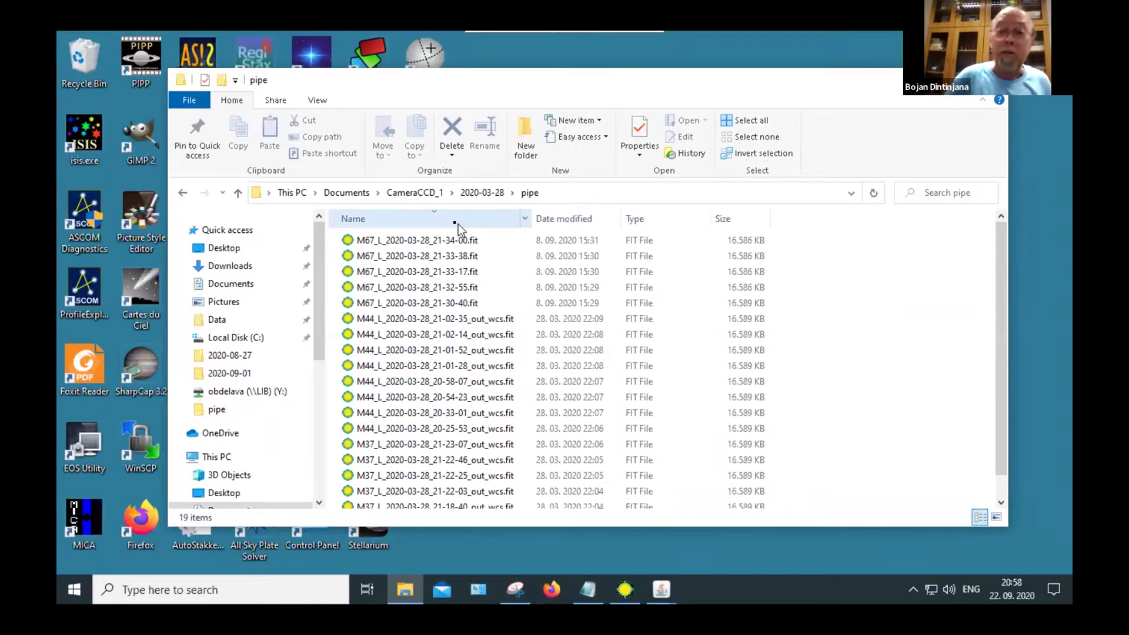
pyautogui.hotkey('alt', 'Tab')
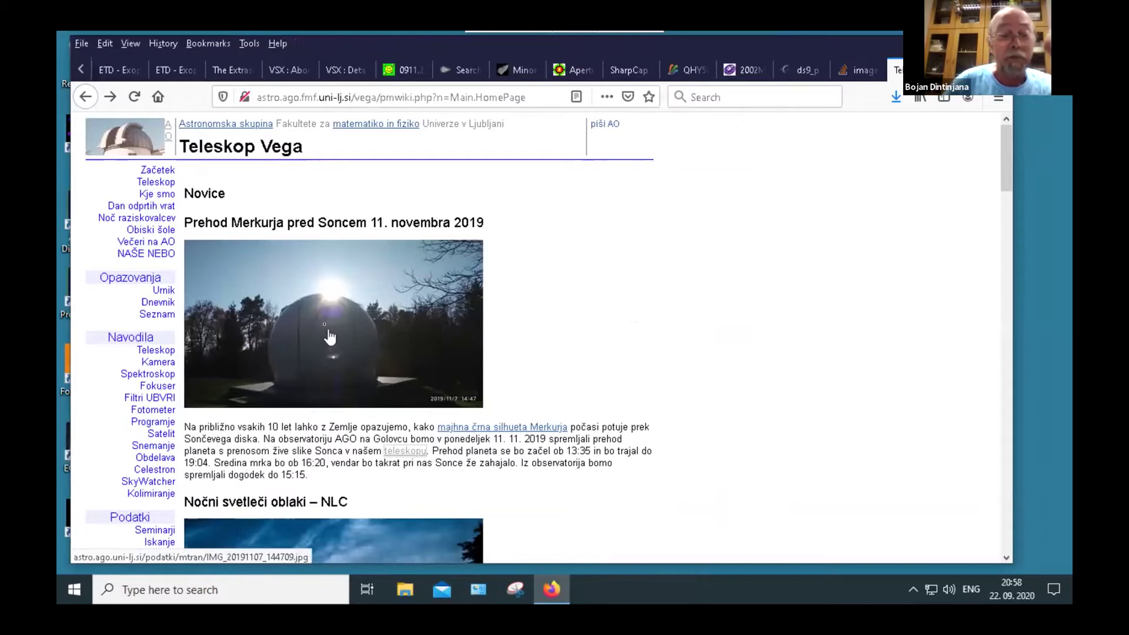
pyautogui.scroll(-1, 365, 411)
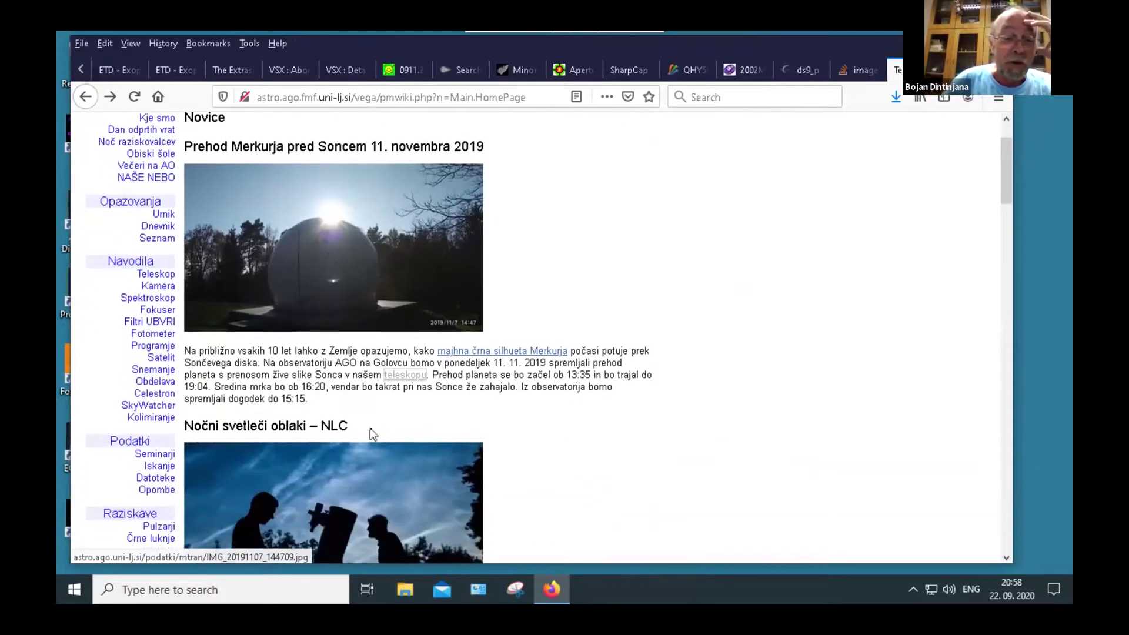
pyautogui.click(407, 373)
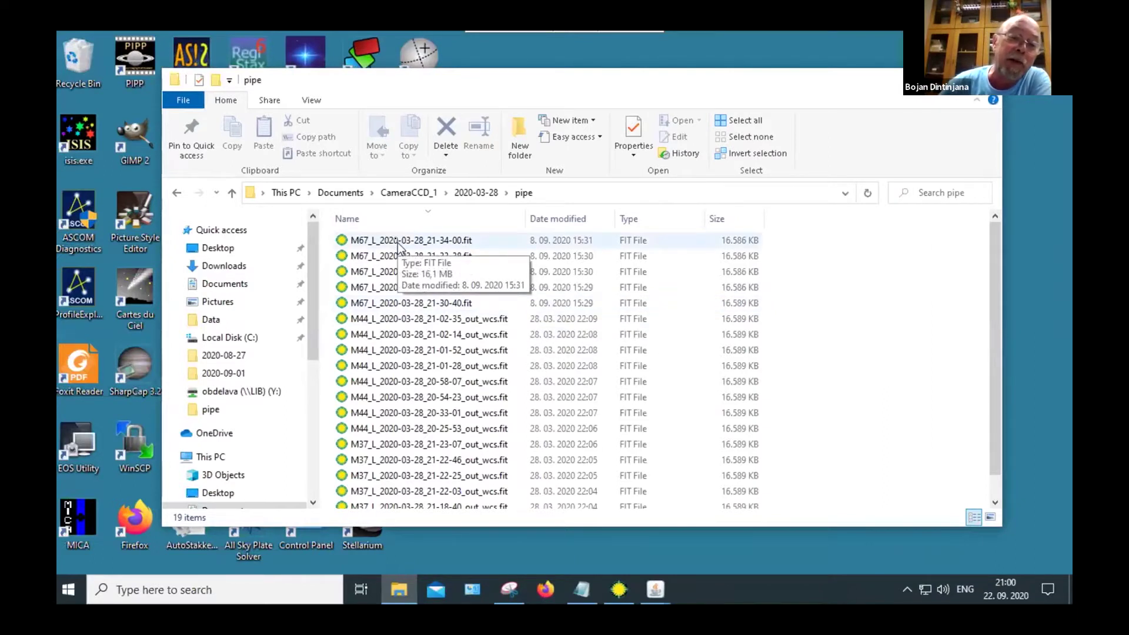
# - Open M67_L_2020-03-28_21-34-00.fit from the pipe folder in SAOImage ds9 and reposition its window
pyautogui.click(459, 242)
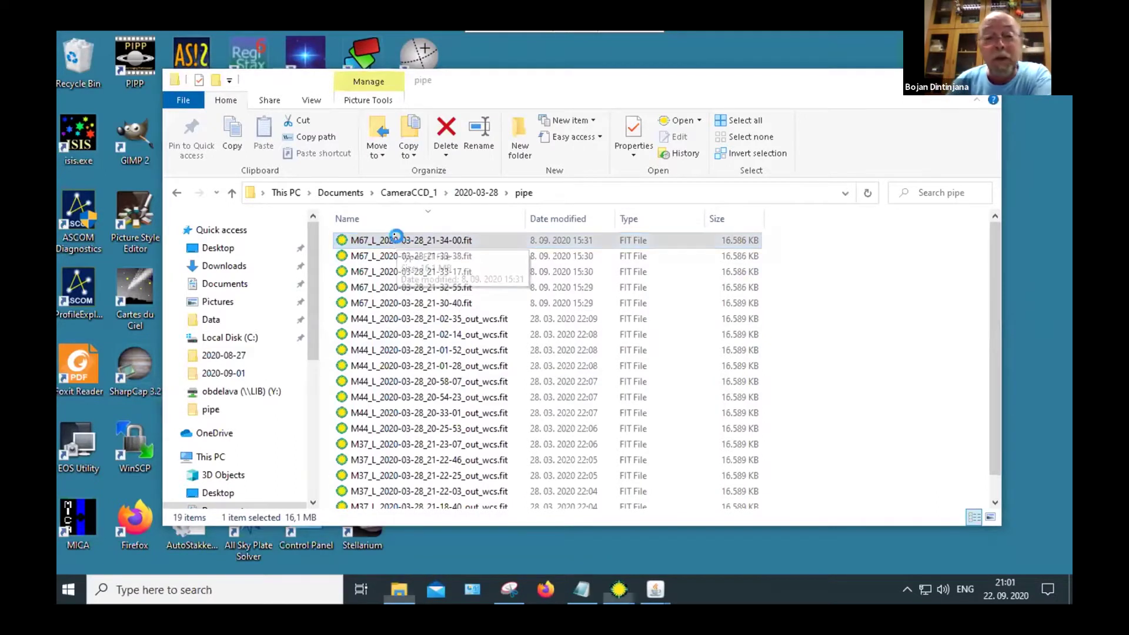
pyautogui.moveTo(446, 135); pyautogui.dragTo(526, 59)
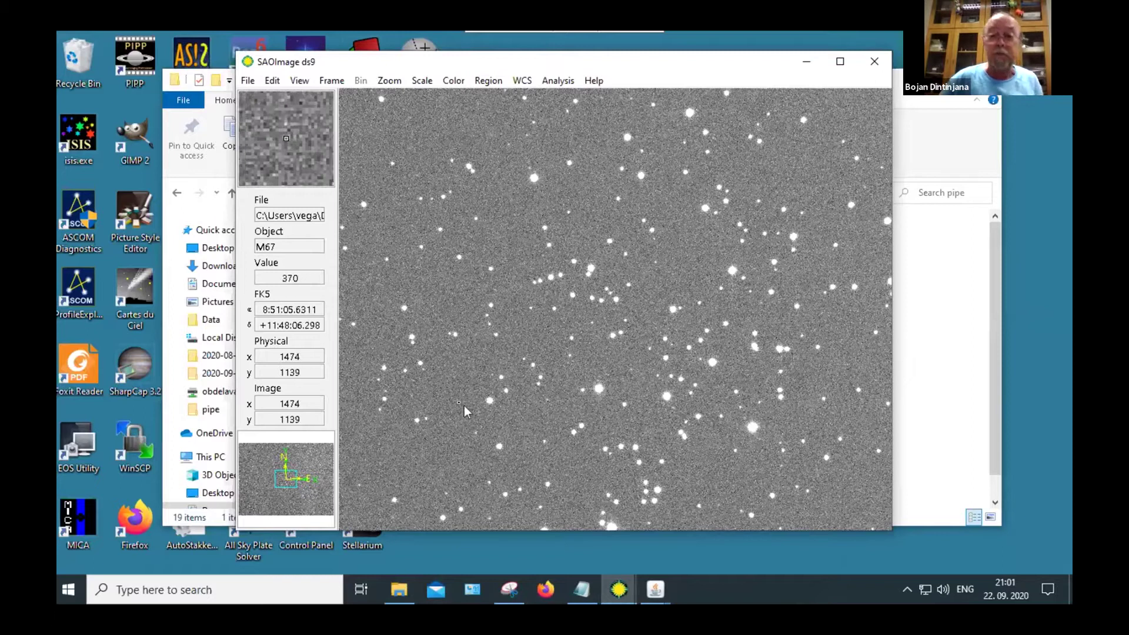
# - Switch to Firefox, search the web for "ds9 software download" in a new tab, and open the SAOImage DS9 site
pyautogui.press('ctrl+super+Right')
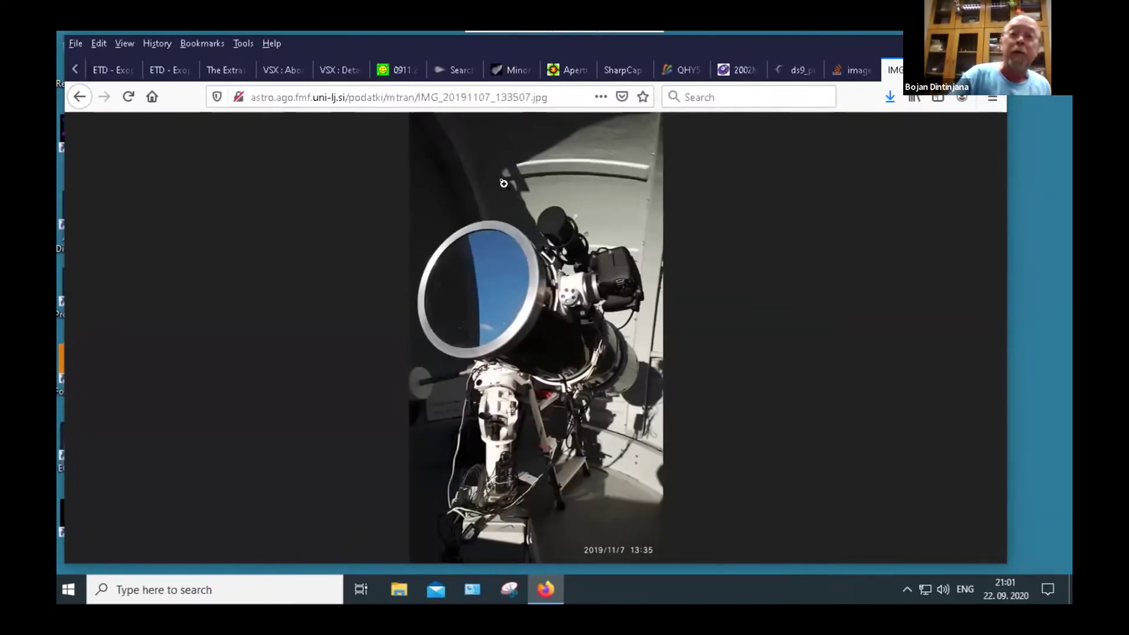
pyautogui.hotkey('ctrl', 't')
pyautogui.click(313, 152)
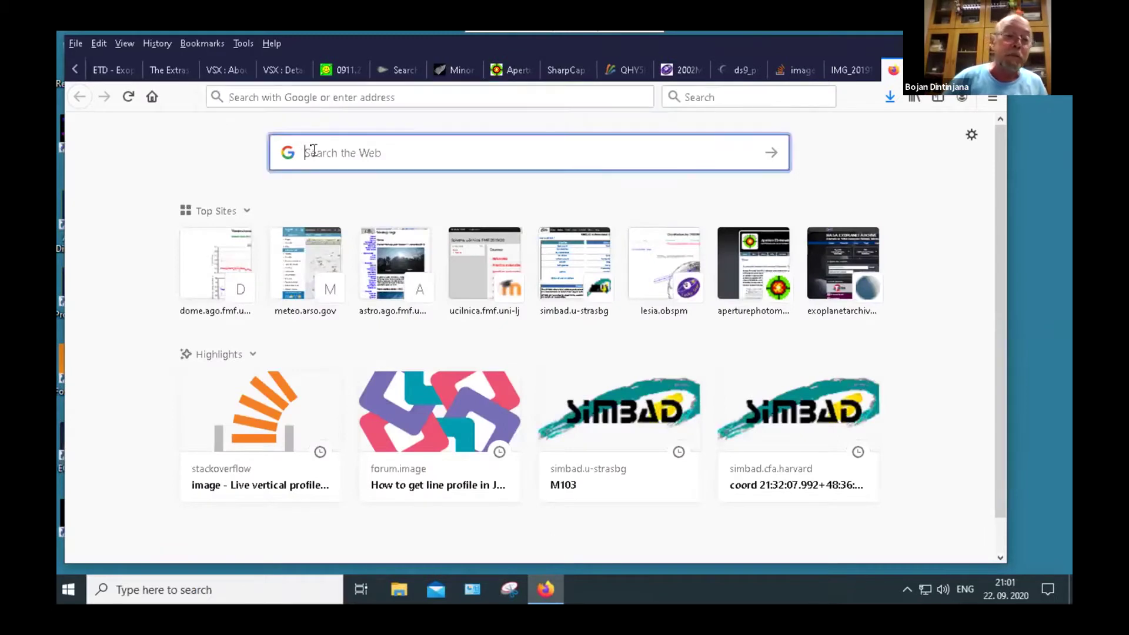
pyautogui.write('ds9')
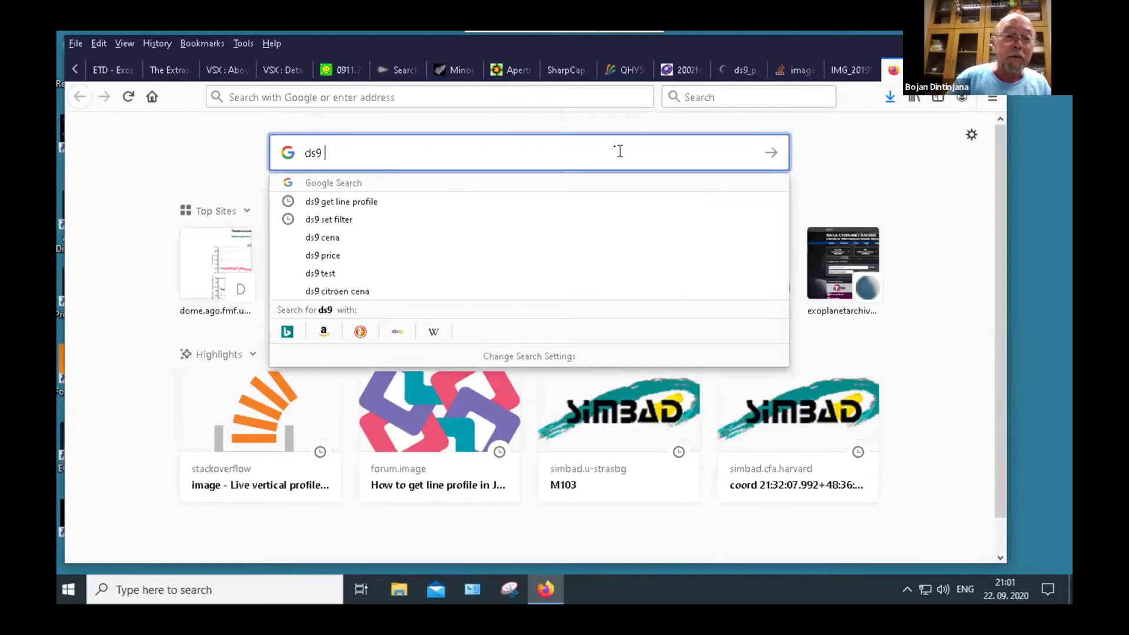
pyautogui.write(' sof')
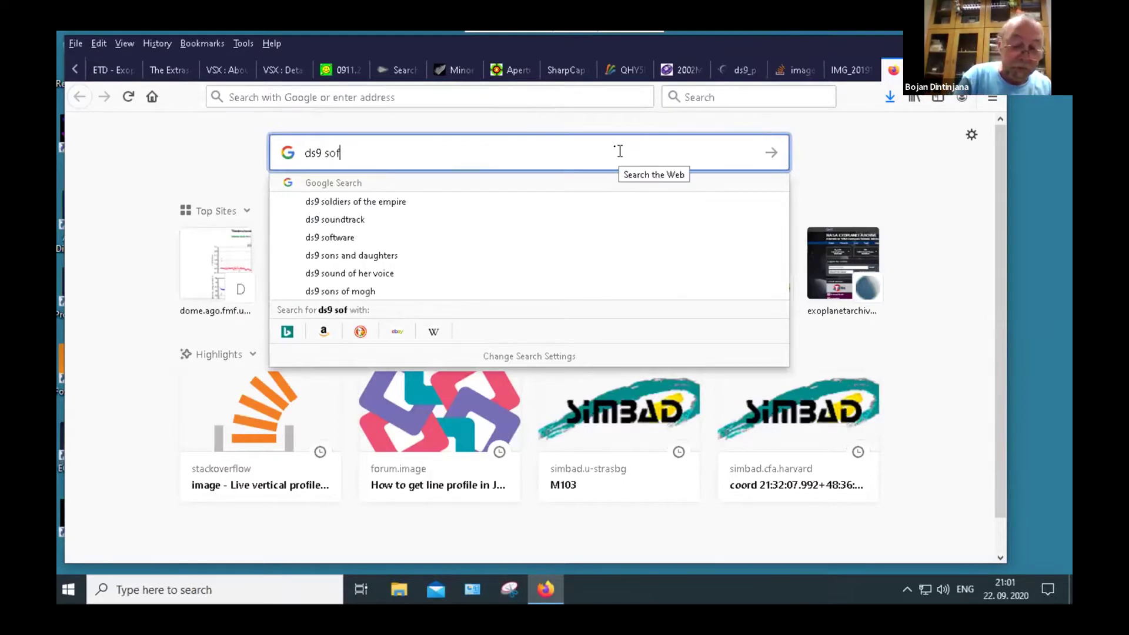
pyautogui.write('tware')
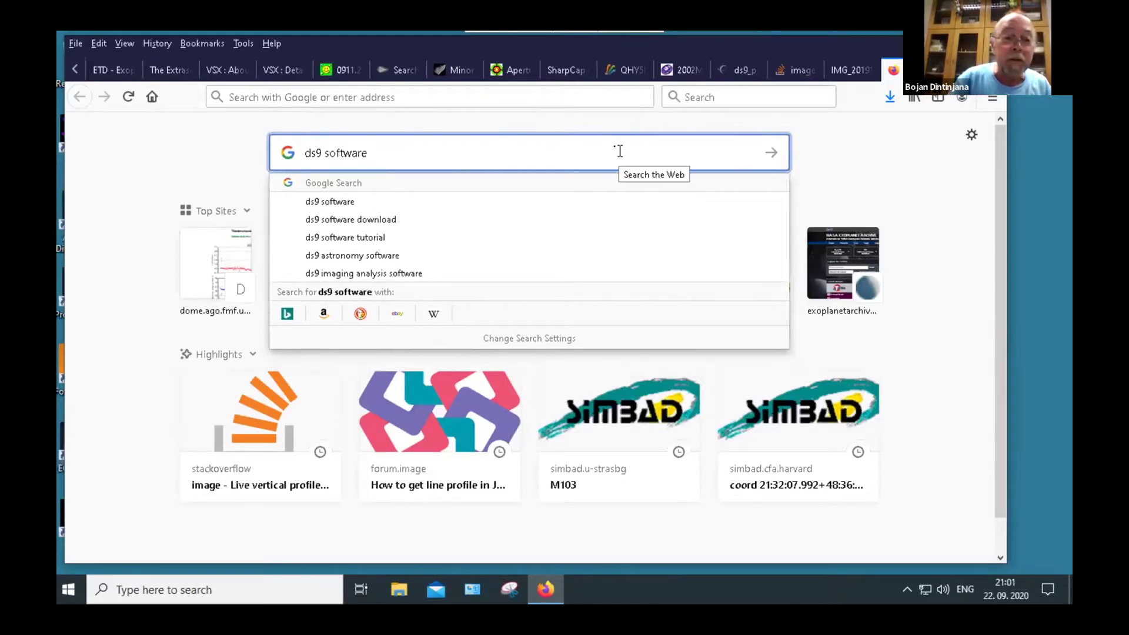
pyautogui.click(348, 224)
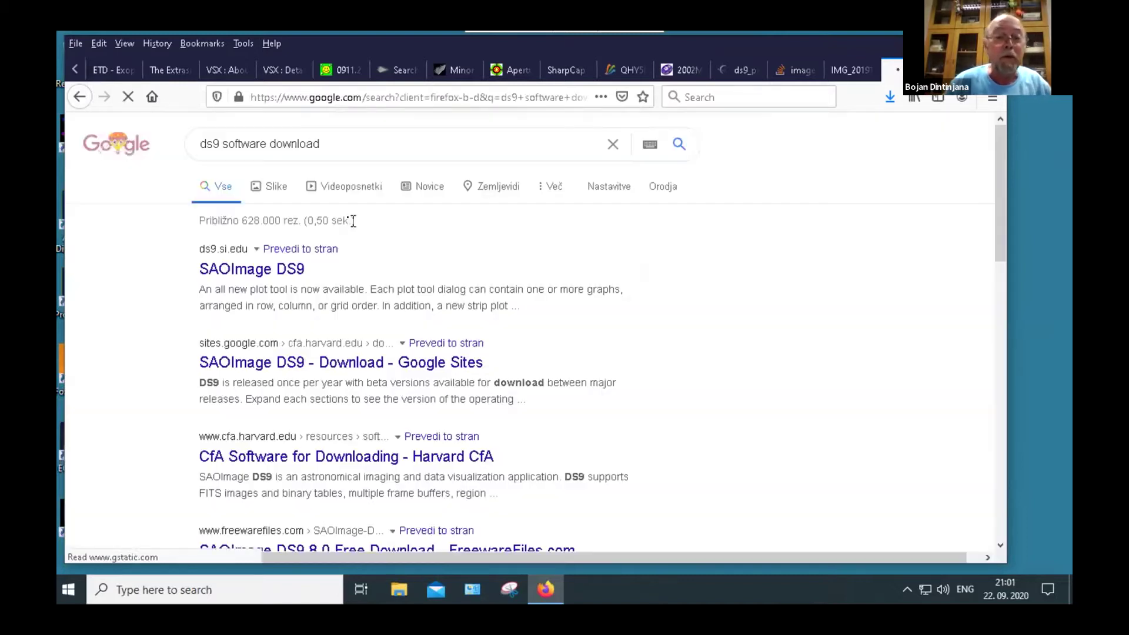
pyautogui.click(264, 274)
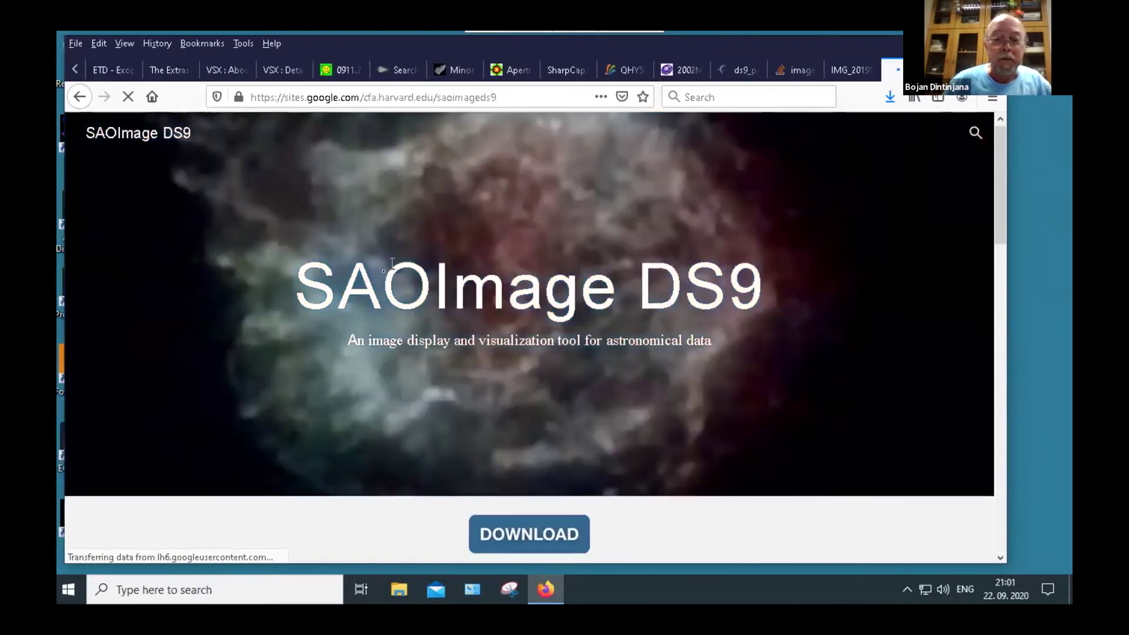
# - Look through the SAOImage DS9 home page, covering its download link and the new features of version 8.1
pyautogui.scroll(-10, 388, 281)
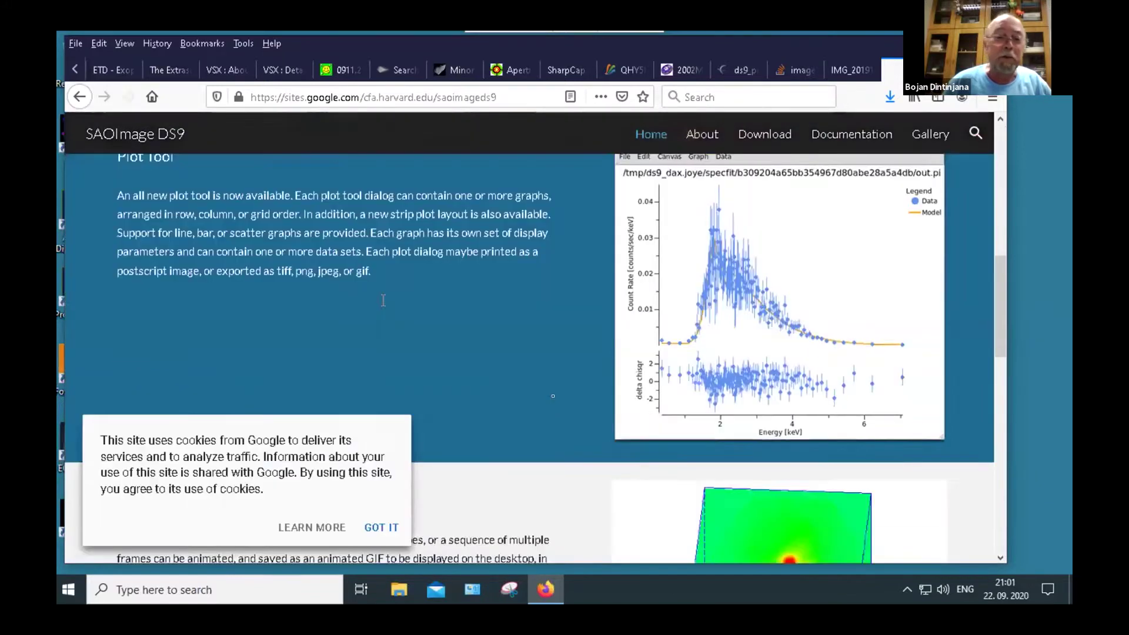
pyautogui.scroll(-5, 555, 385)
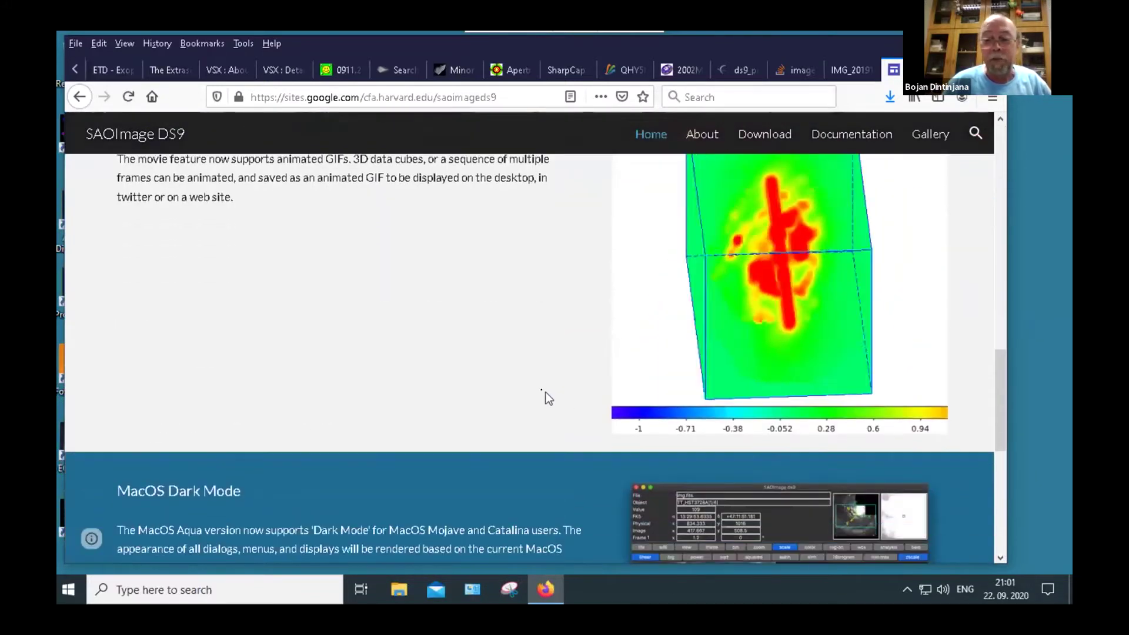
pyautogui.scroll(15, 542, 391)
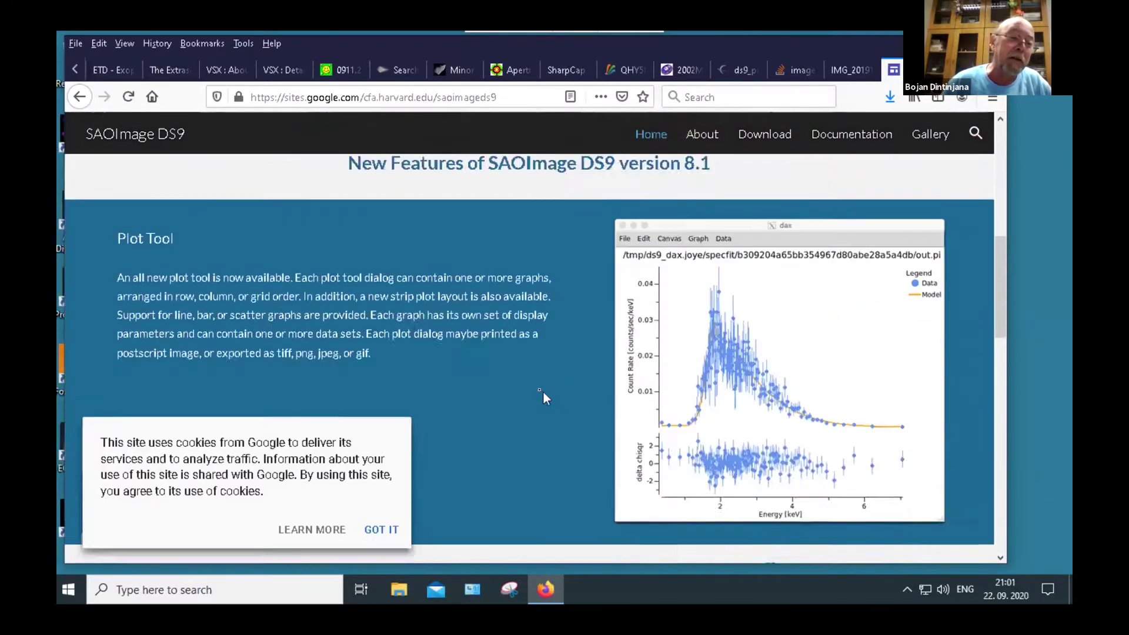
pyautogui.scroll(2, 542, 391)
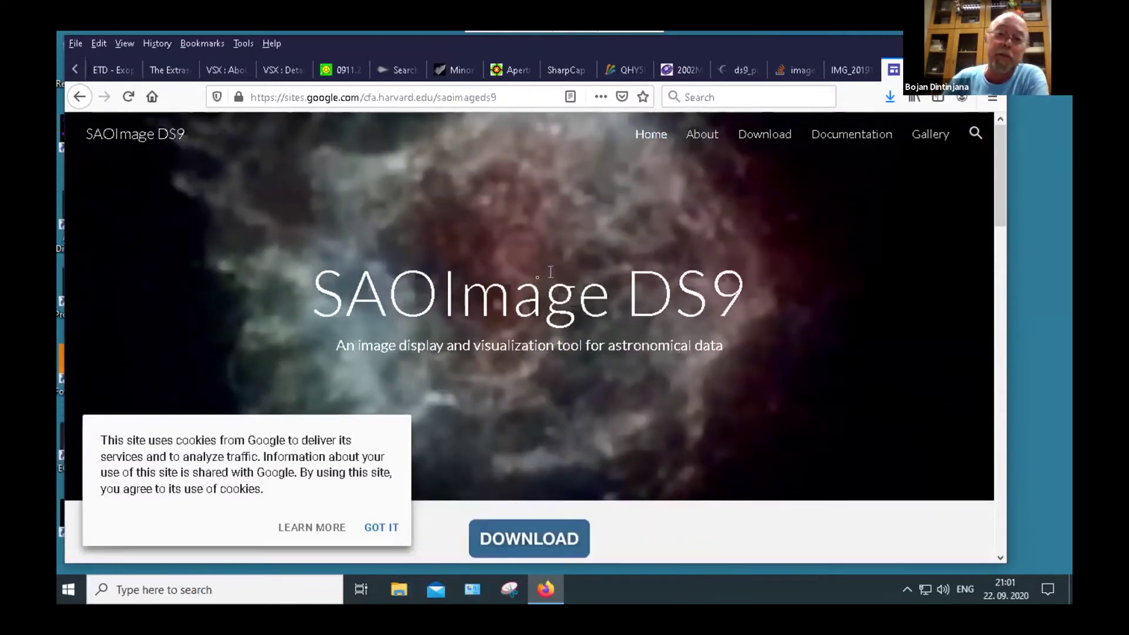
pyautogui.scroll(-15, 551, 271)
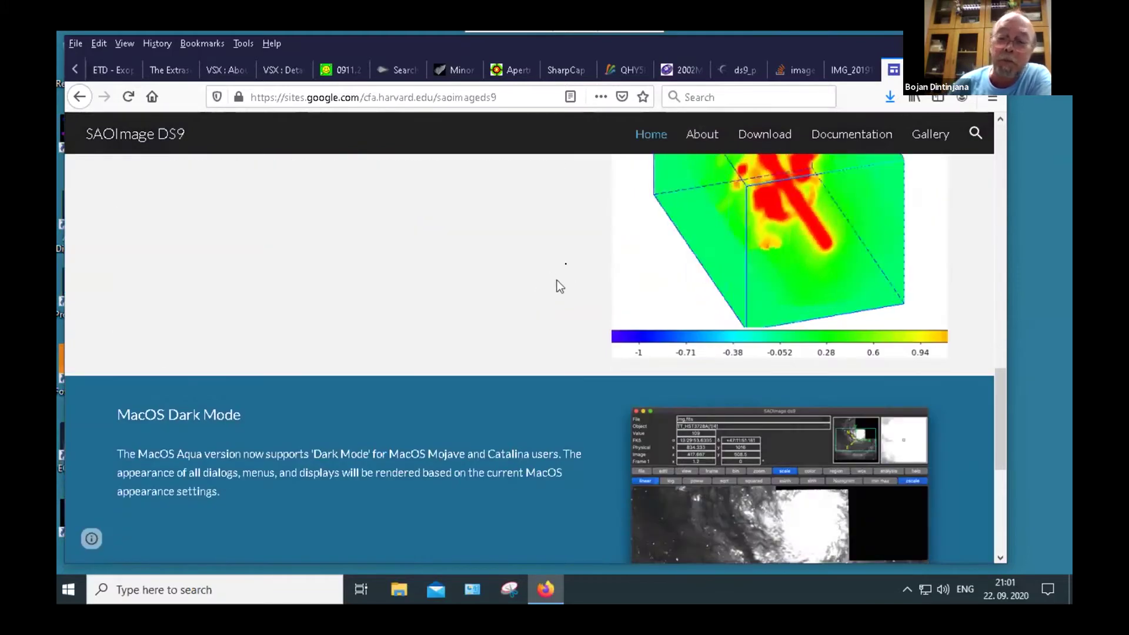
pyautogui.scroll(-5, 569, 272)
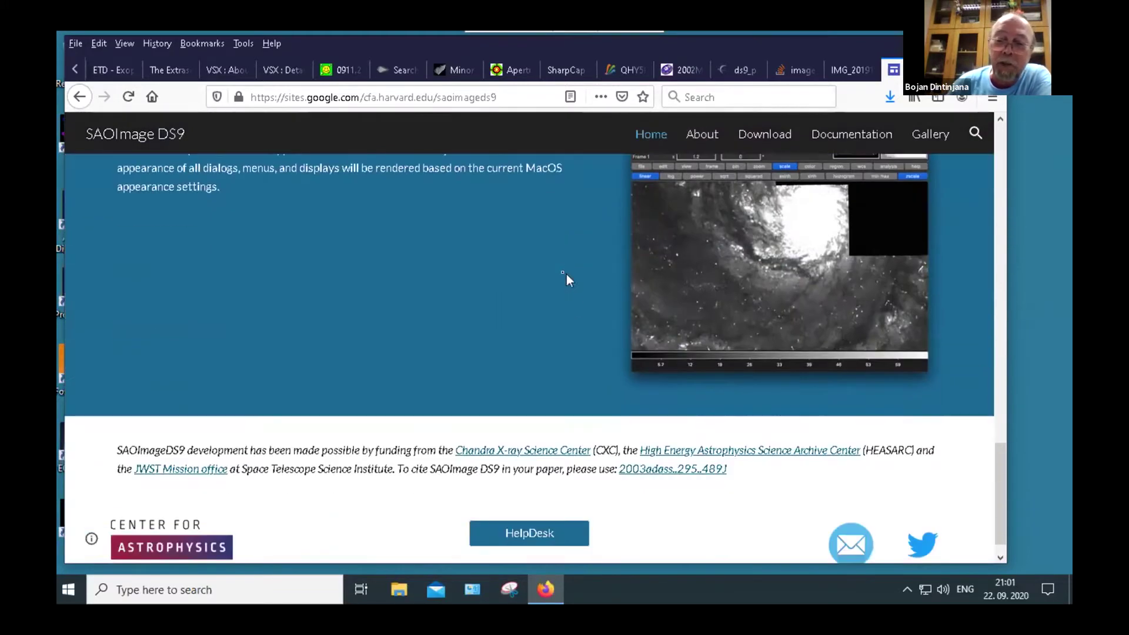
pyautogui.scroll(-1, 563, 279)
pyautogui.scroll(8, 562, 277)
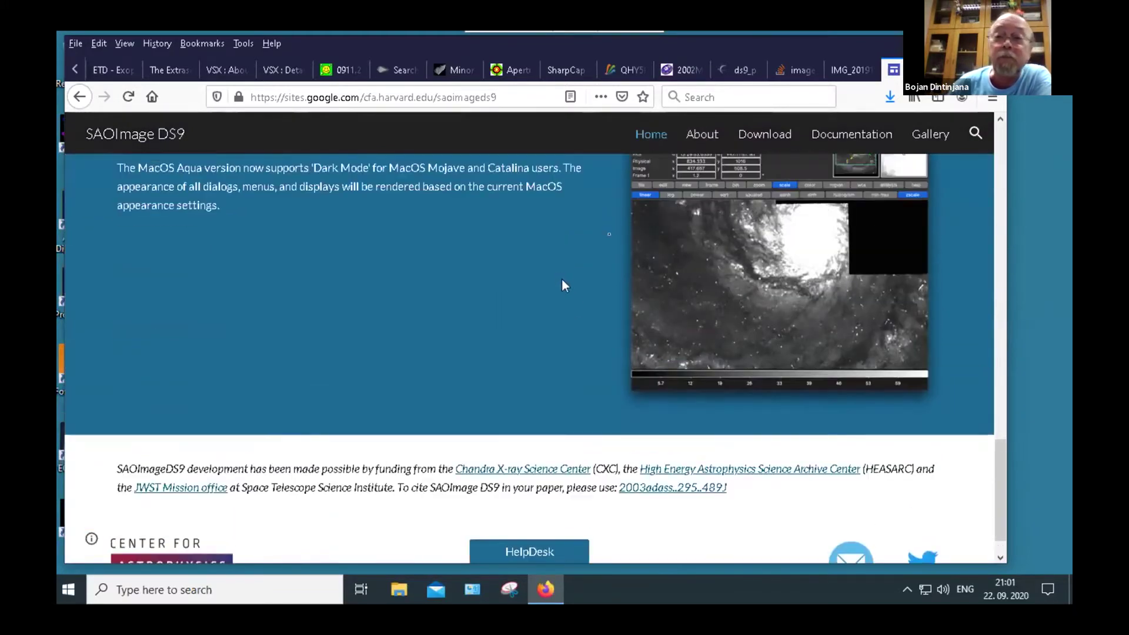
pyautogui.scroll(2, 847, 264)
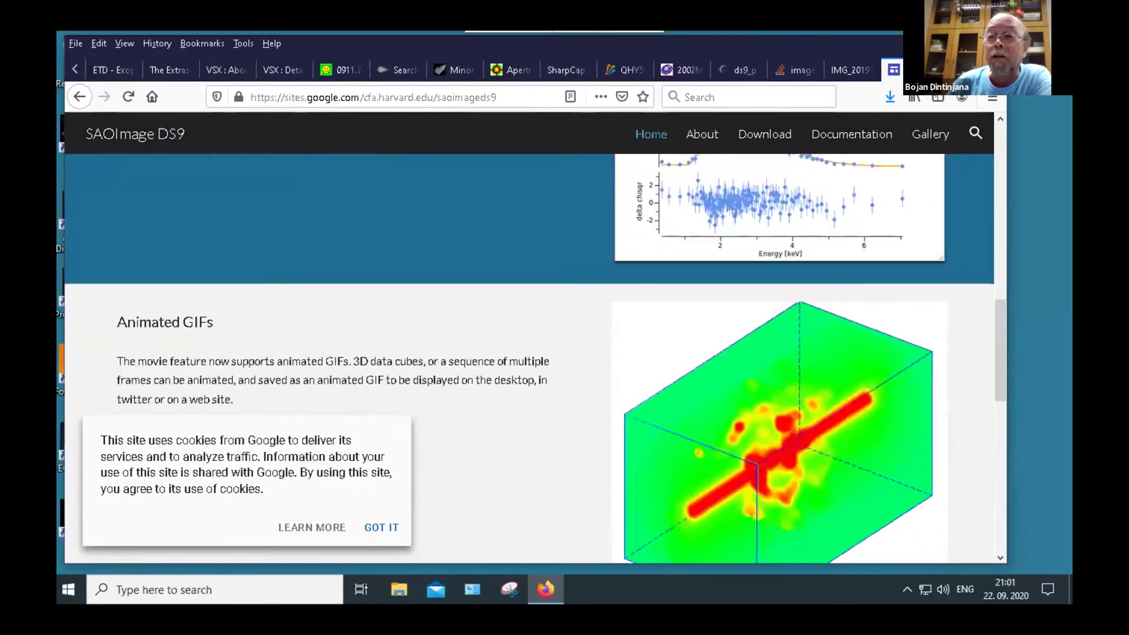
# - Switch back to SAOImage ds9, examine the M67 star field at different magnifications, and close the image window
pyautogui.hotkey('ctrl', 'shift', 'Tab')
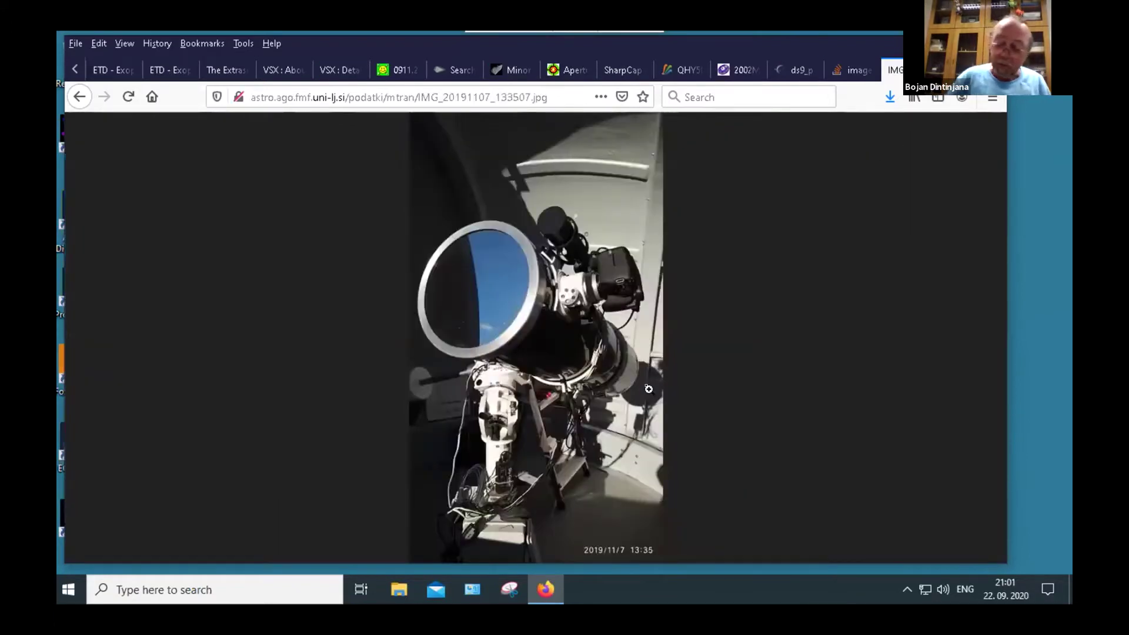
pyautogui.hotkey('alt', 'Tab')
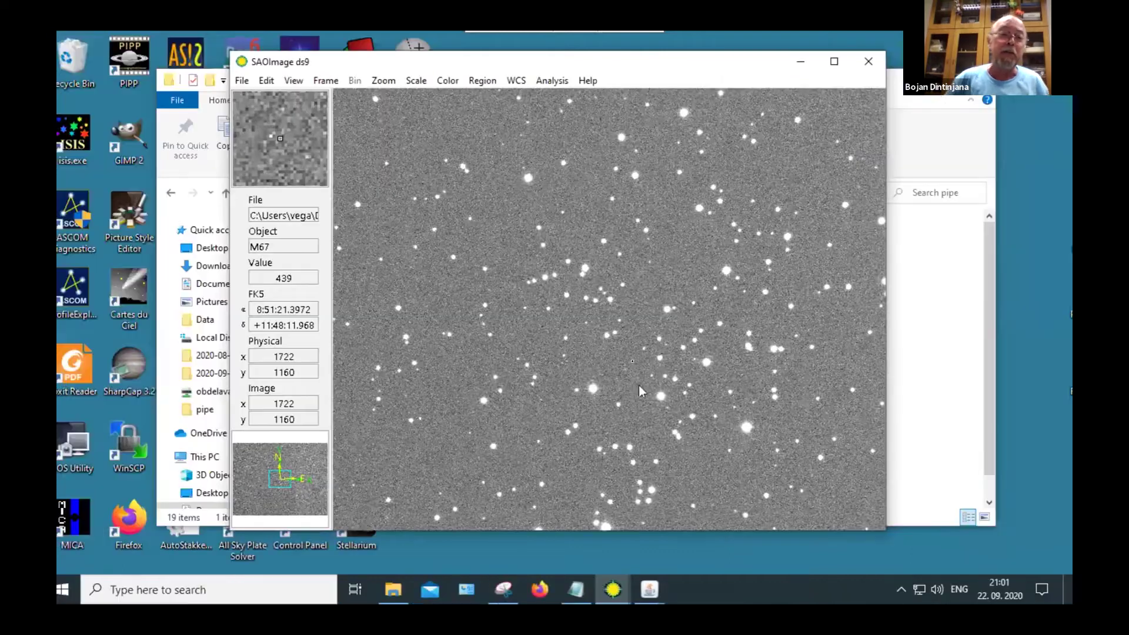
pyautogui.moveTo(482, 66); pyautogui.dragTo(458, 54)
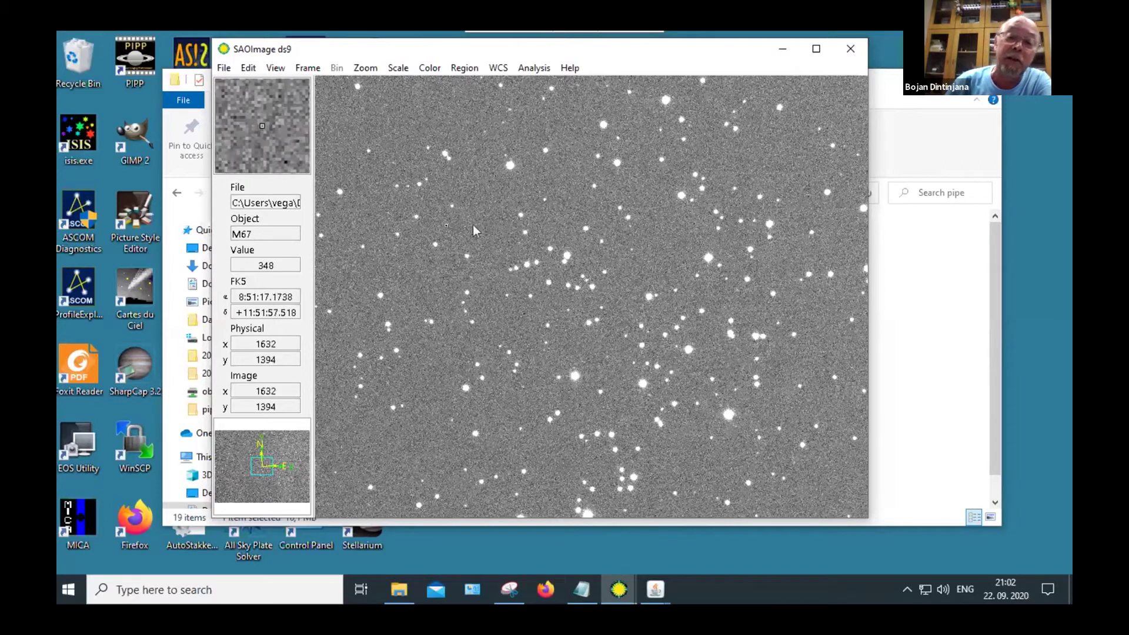
pyautogui.moveTo(573, 51)
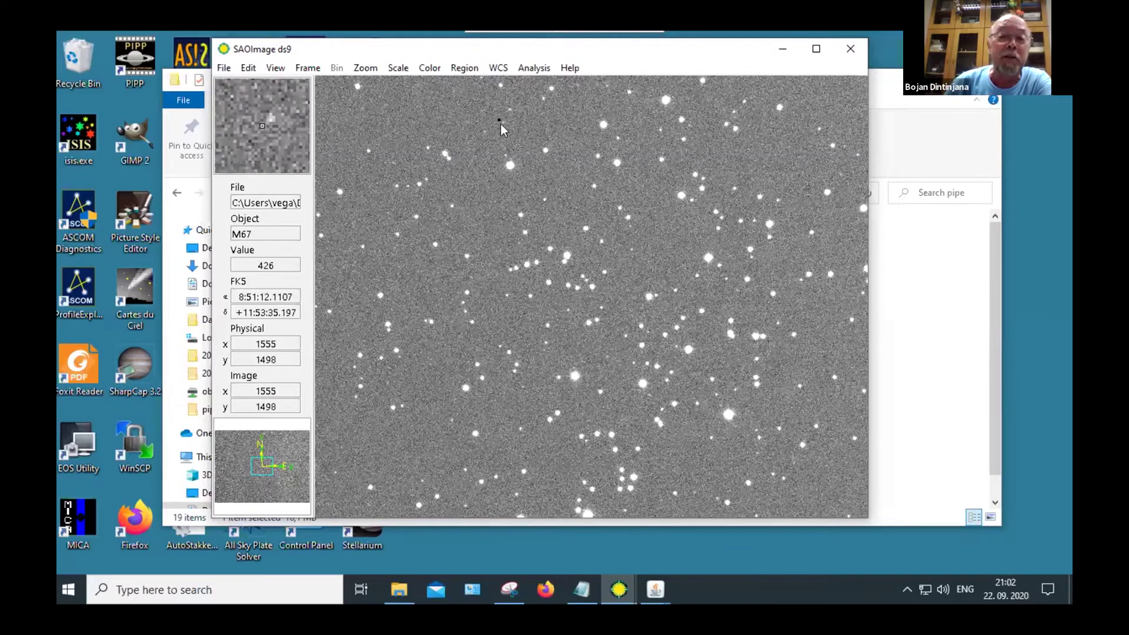
pyautogui.middleClick(452, 200)
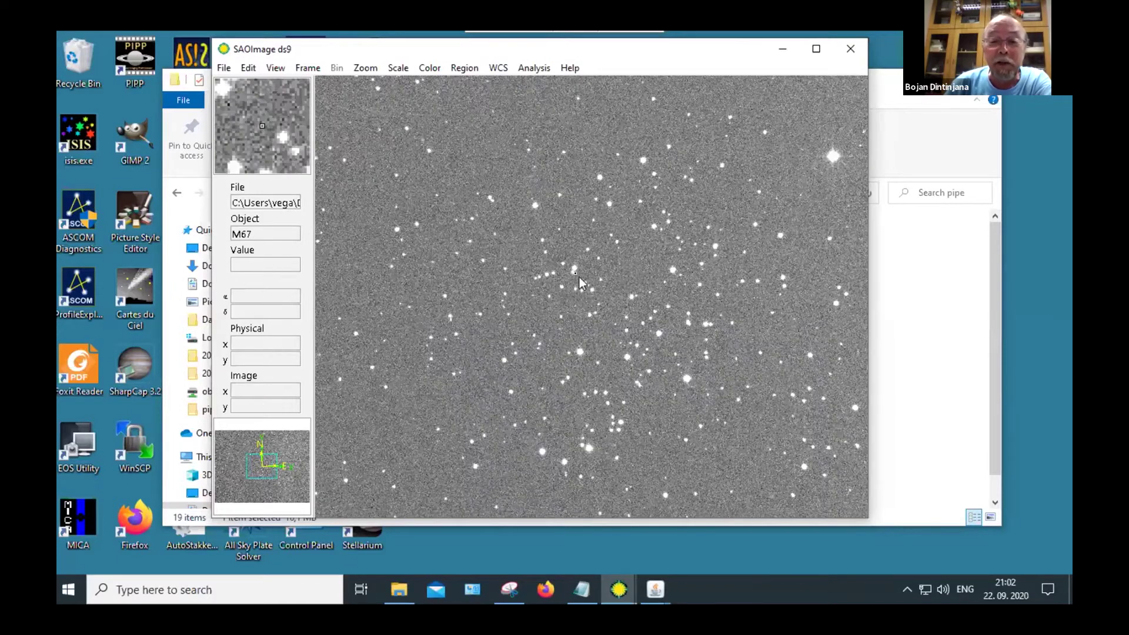
pyautogui.scroll(5, 580, 280)
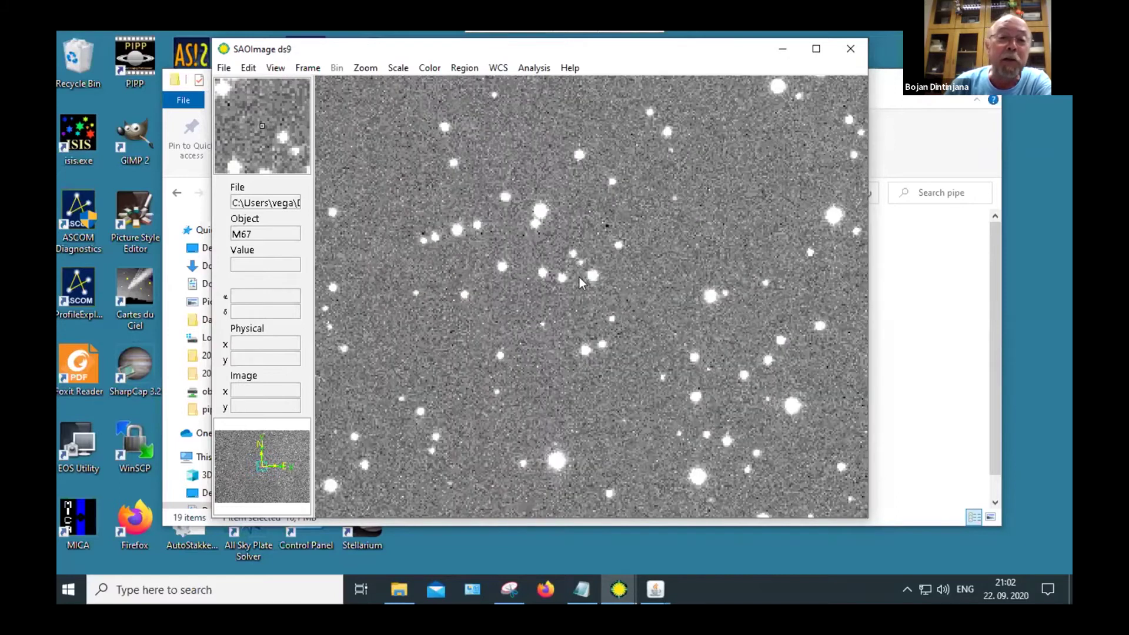
pyautogui.scroll(-1, 580, 277)
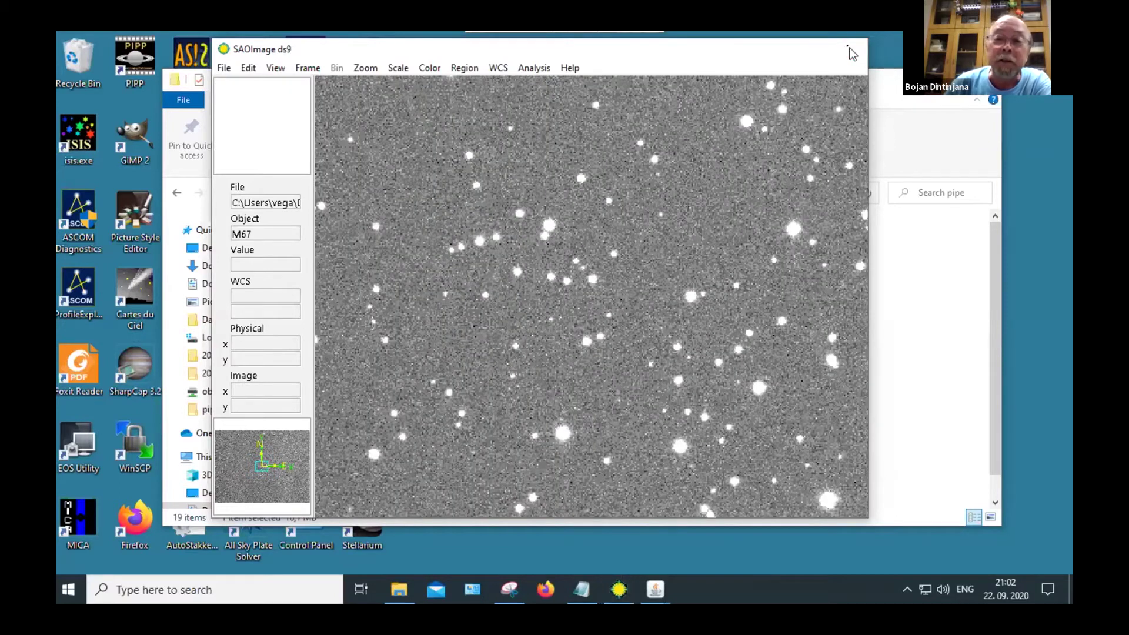
pyautogui.click(850, 48)
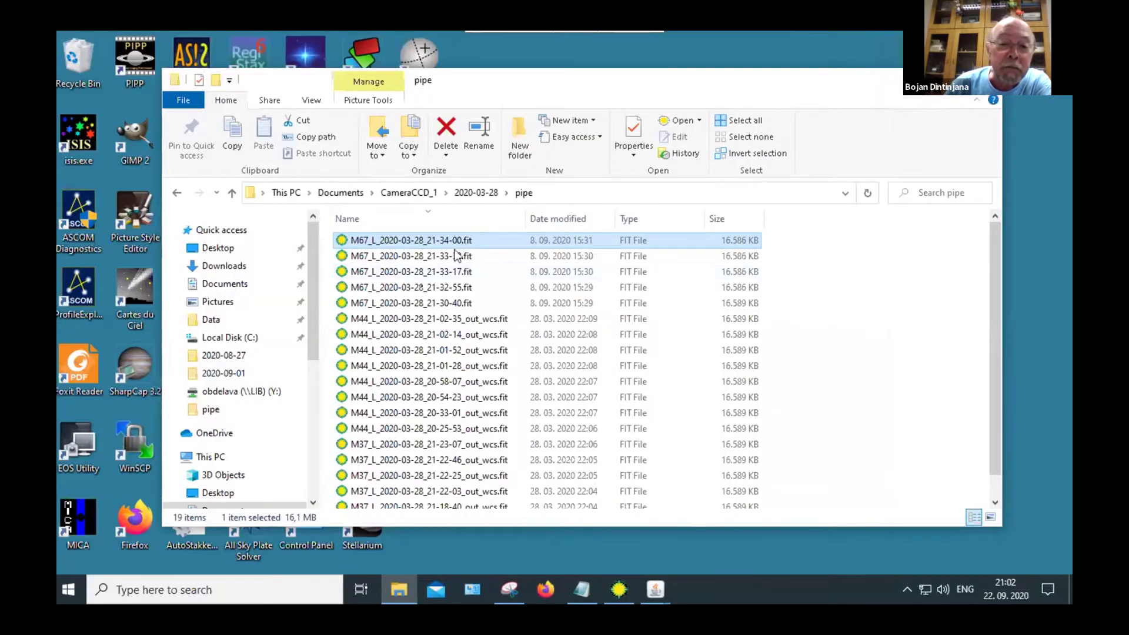
# - Open M67_L_2020-03-28_21-33-38.fit in SAOImage ds9 and magnify the central part of the star cluster
pyautogui.doubleClick(429, 258)
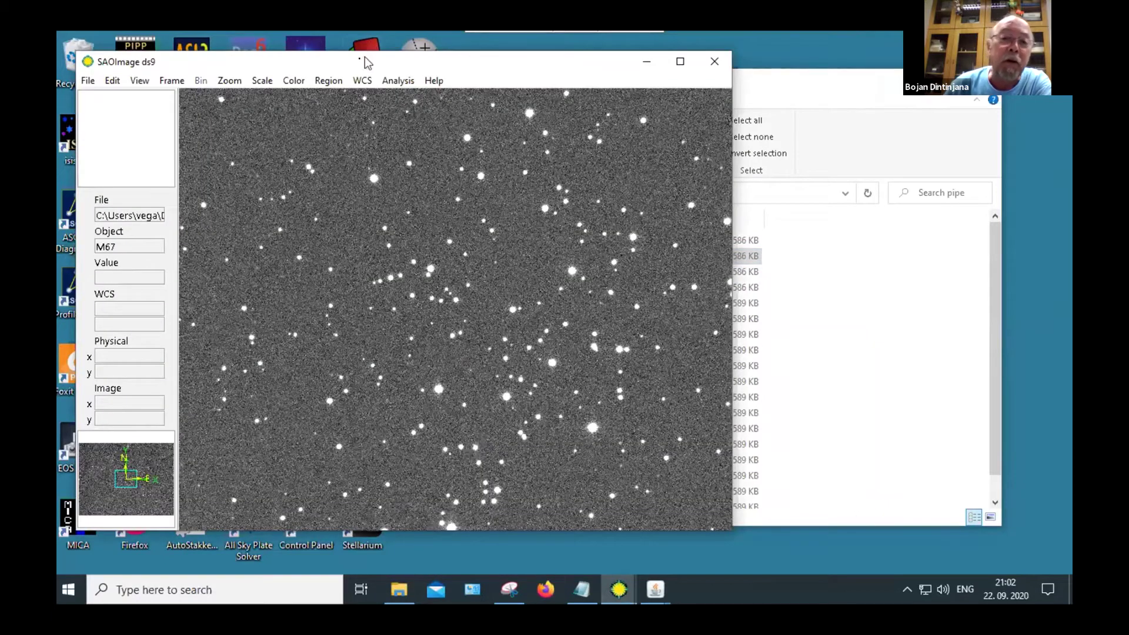
pyautogui.moveTo(363, 61); pyautogui.dragTo(427, 44)
pyautogui.scroll(-3, 546, 271)
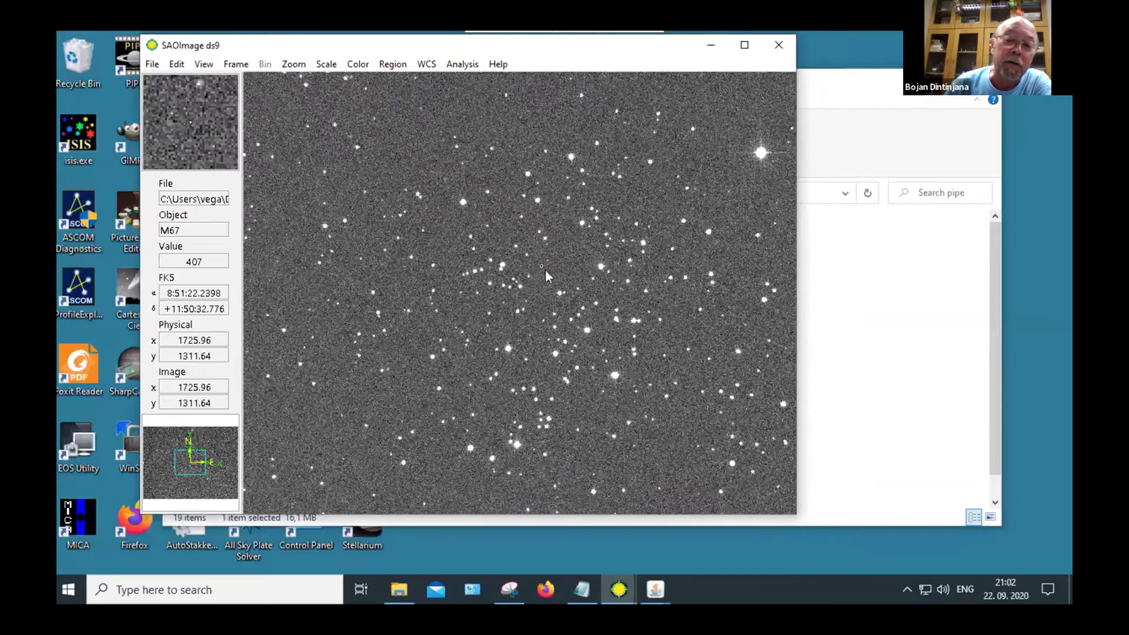
pyautogui.scroll(4, 546, 270)
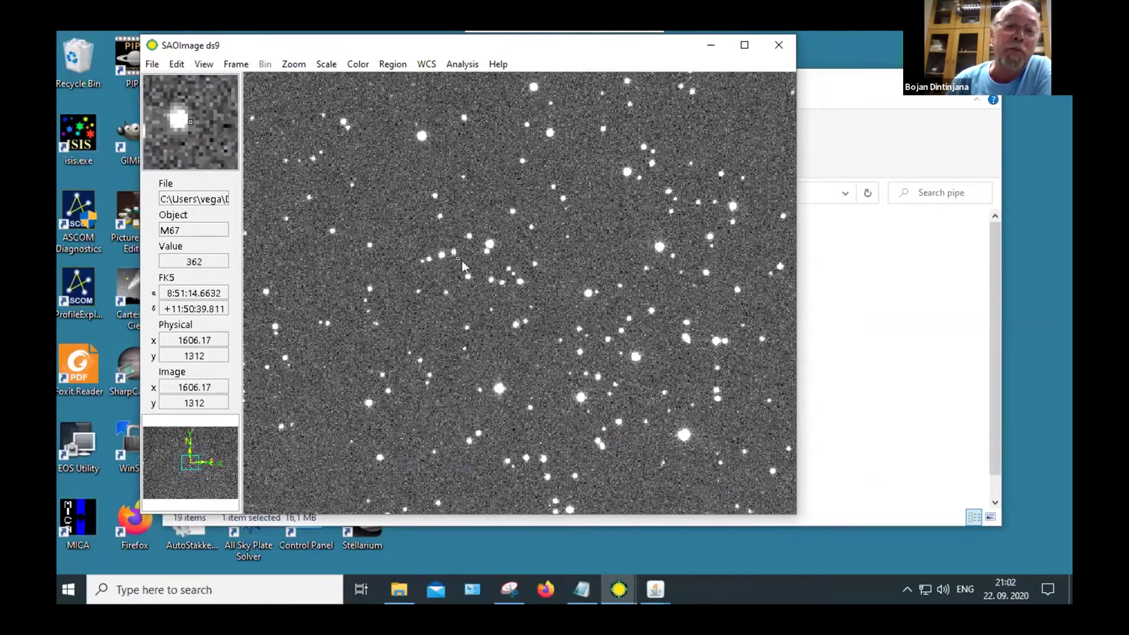
pyautogui.scroll(1, 461, 260)
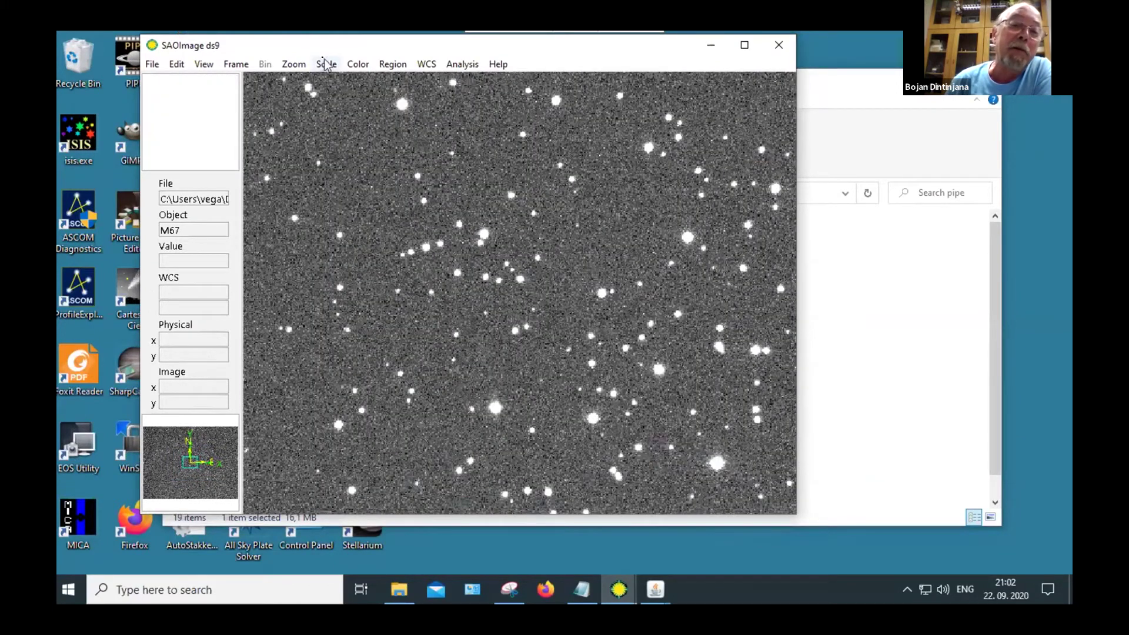
# - Change the M67 image's scale limits to Min Max and view the star field at different magnifications
pyautogui.click(326, 65)
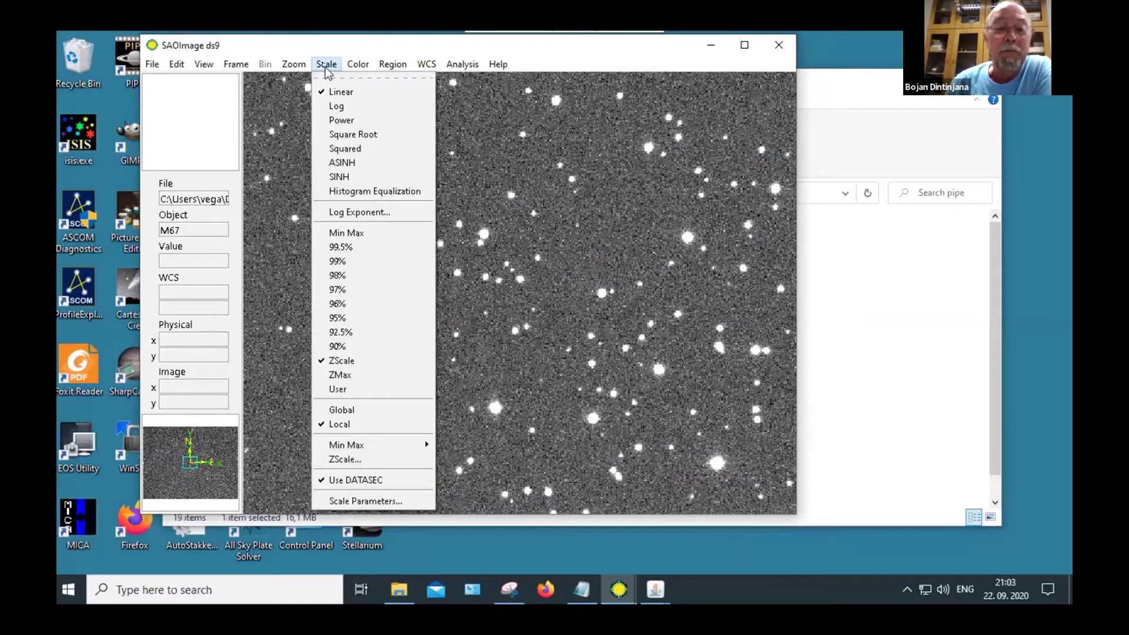
pyautogui.click(353, 52)
pyautogui.click(358, 63)
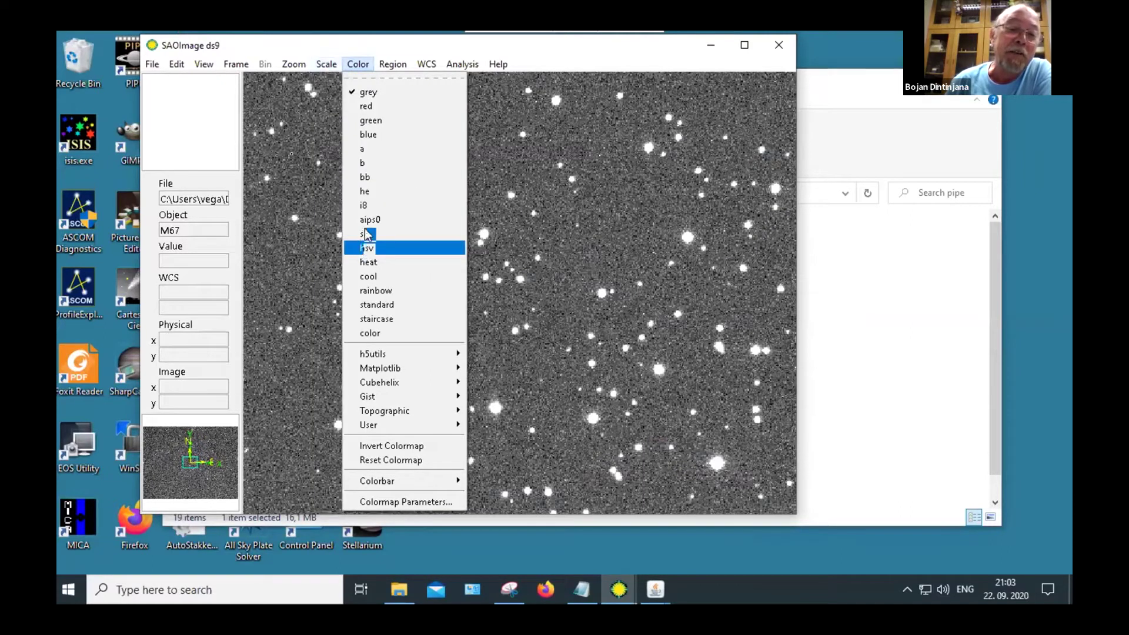
pyautogui.moveTo(324, 66)
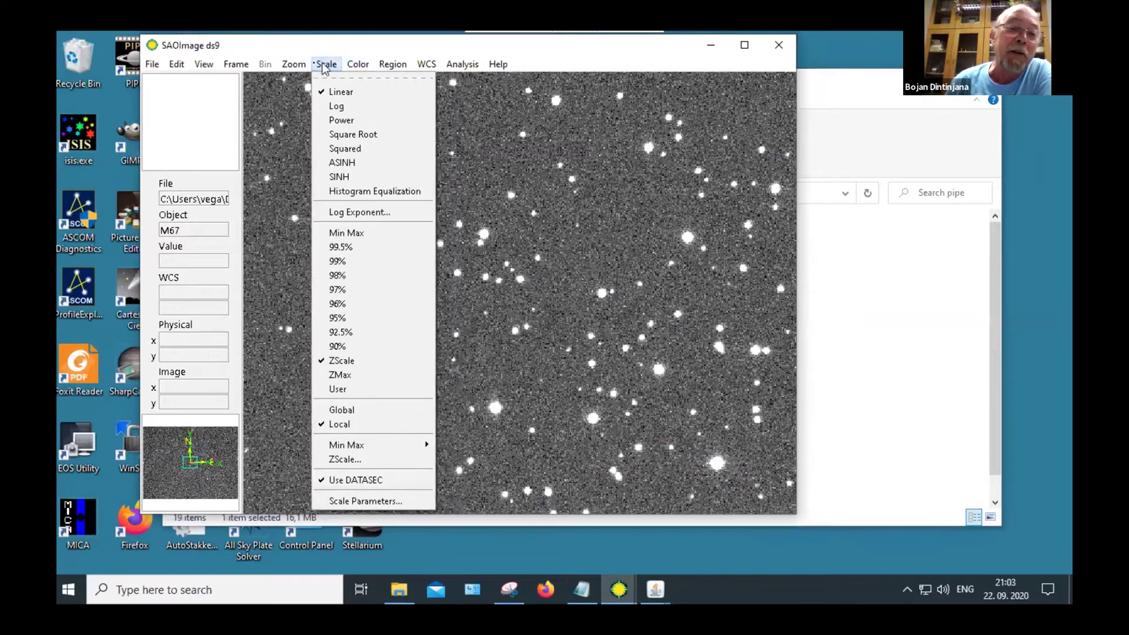
pyautogui.click(338, 235)
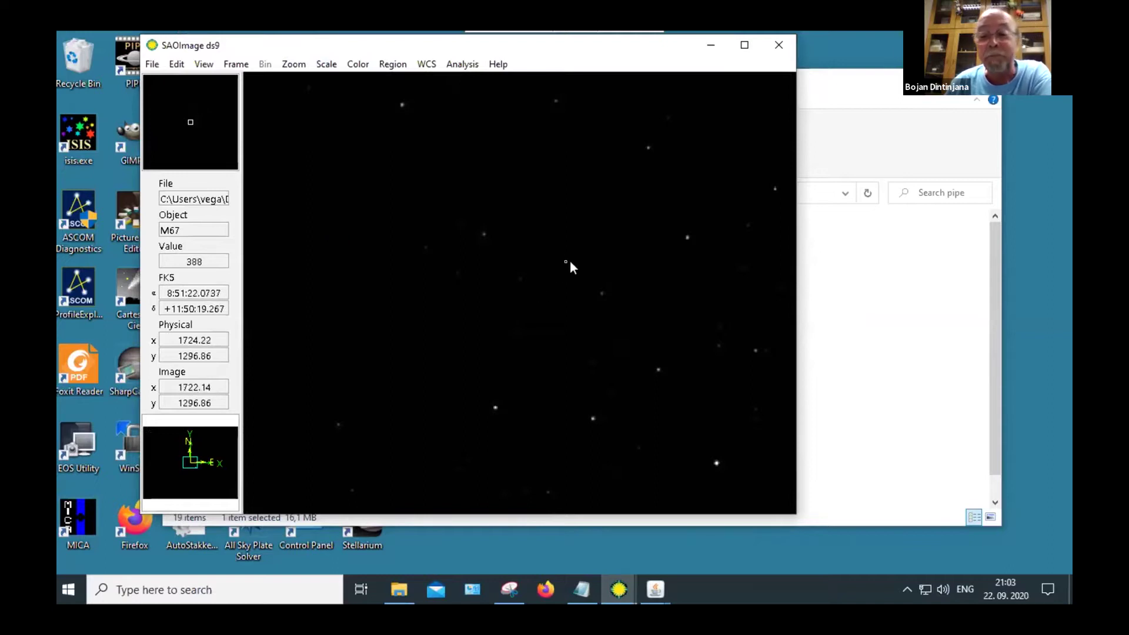
pyautogui.scroll(-2, 567, 265)
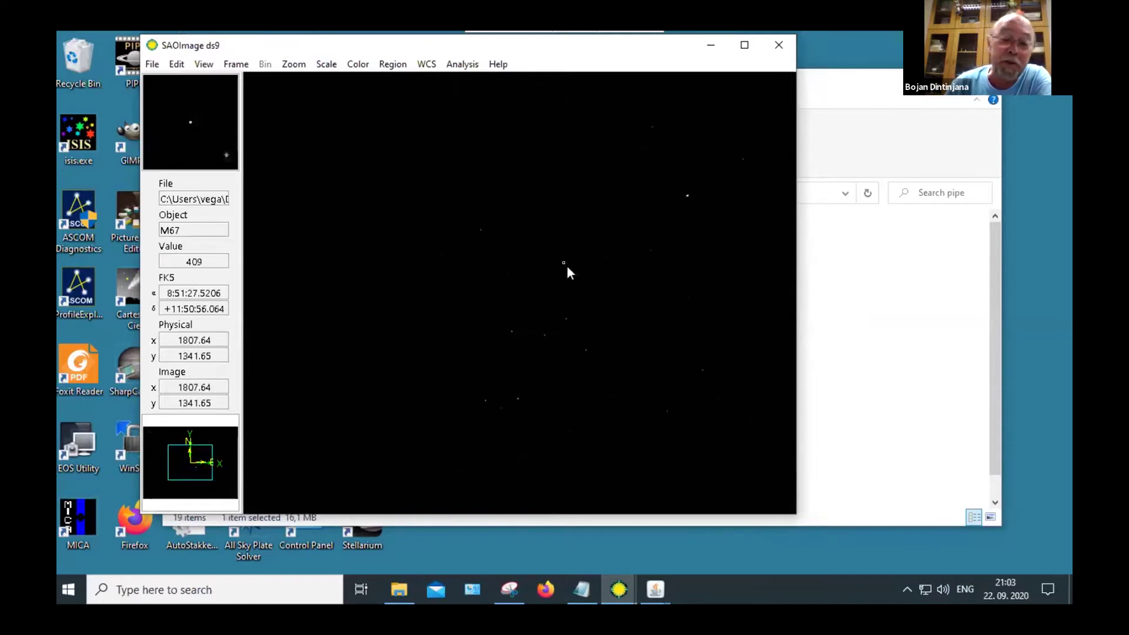
pyautogui.scroll(2, 566, 266)
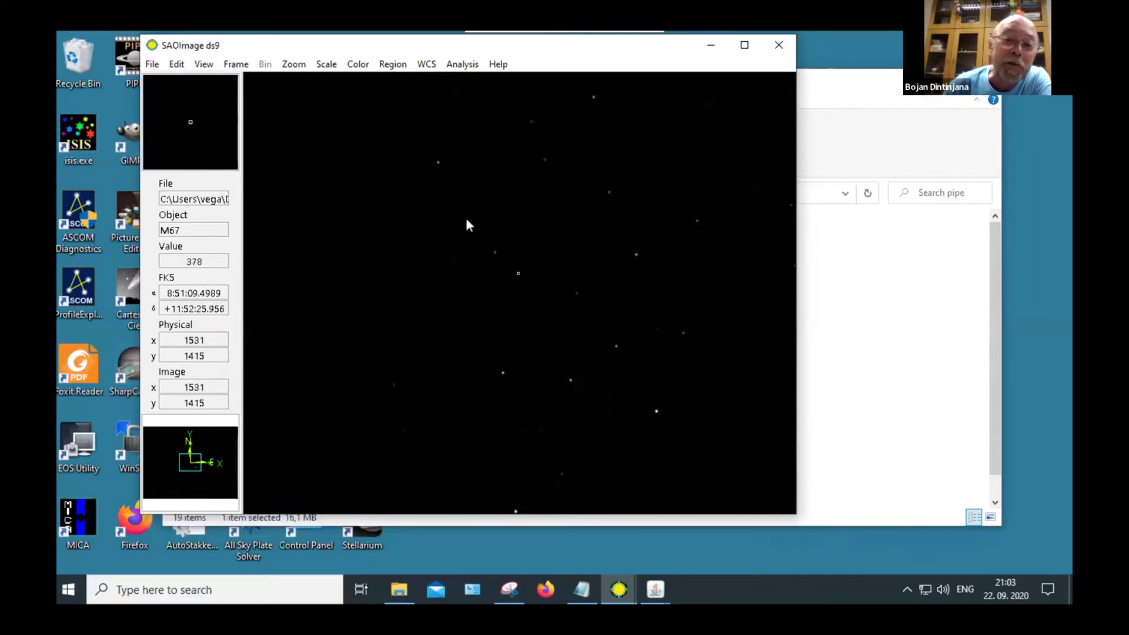
# - Set the M67 image's scale limits back to ZScale
pyautogui.click(327, 64)
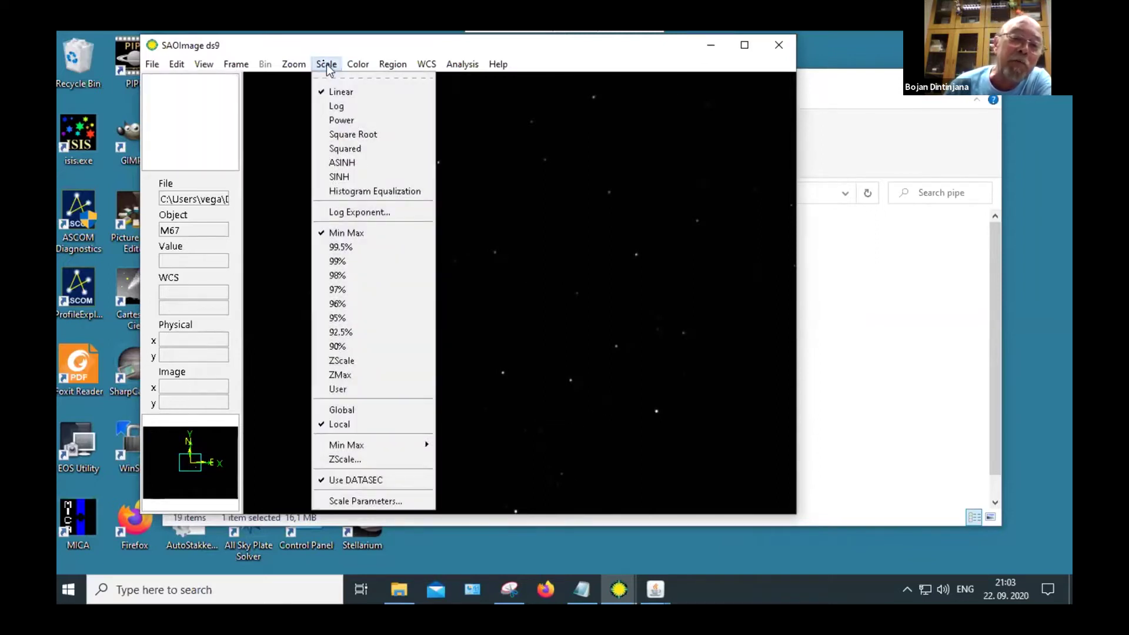
pyautogui.click(334, 360)
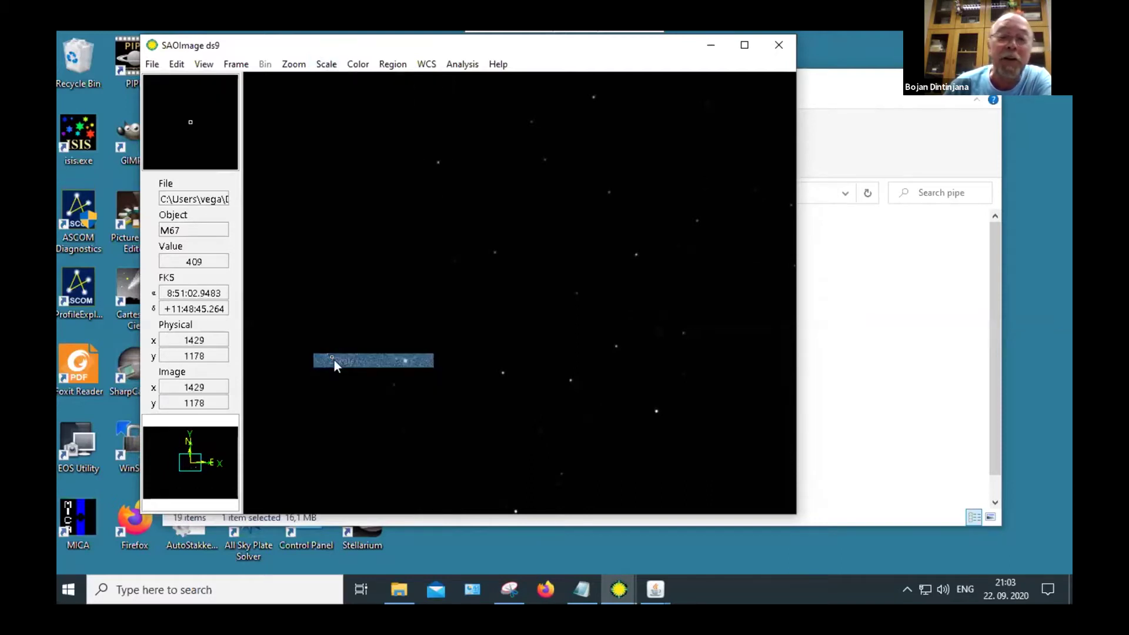
pyautogui.press('Tab')
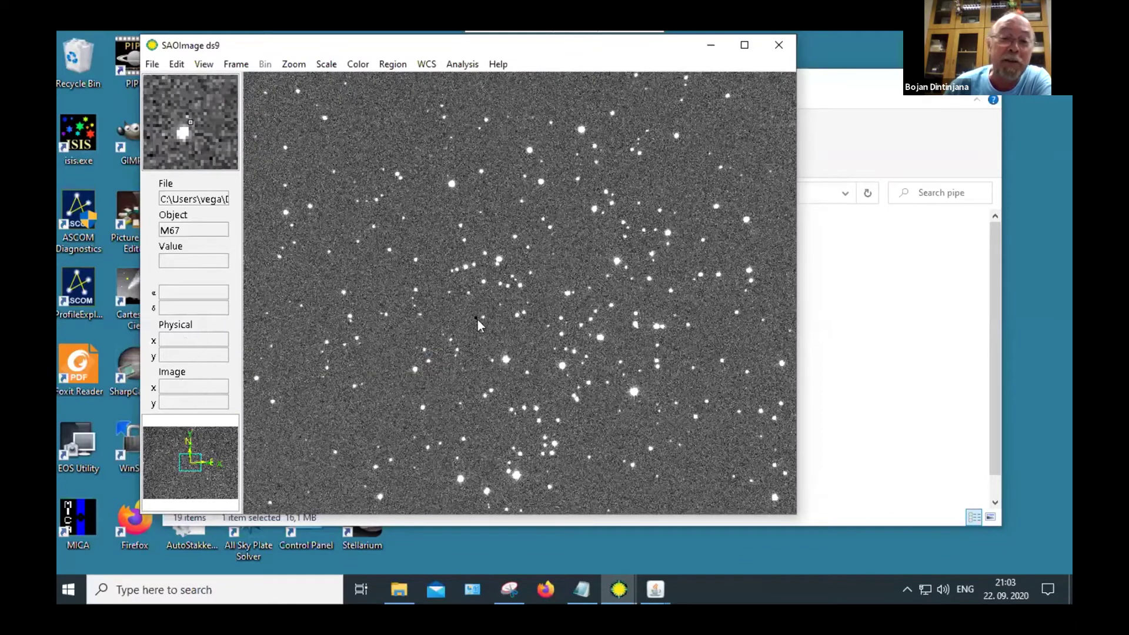
pyautogui.press('Tab')
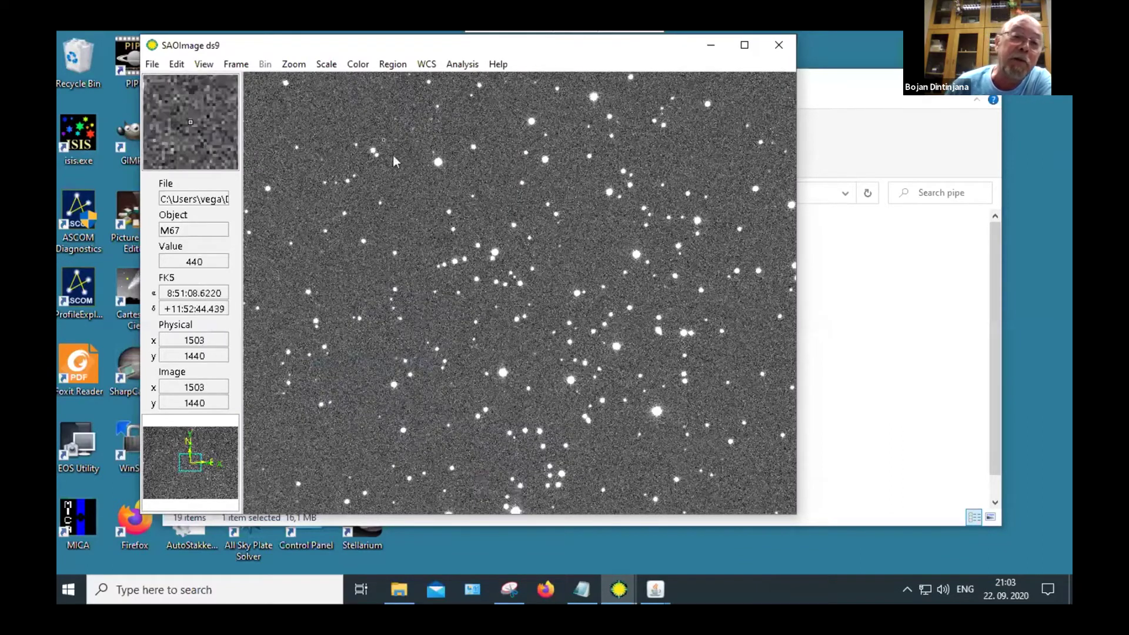
# - Switch the image to User scale limits, apply 1 to 10000 in Scale Parameters, and narrow the range to about 24.5 to 2880 on the histogram
pyautogui.click(326, 64)
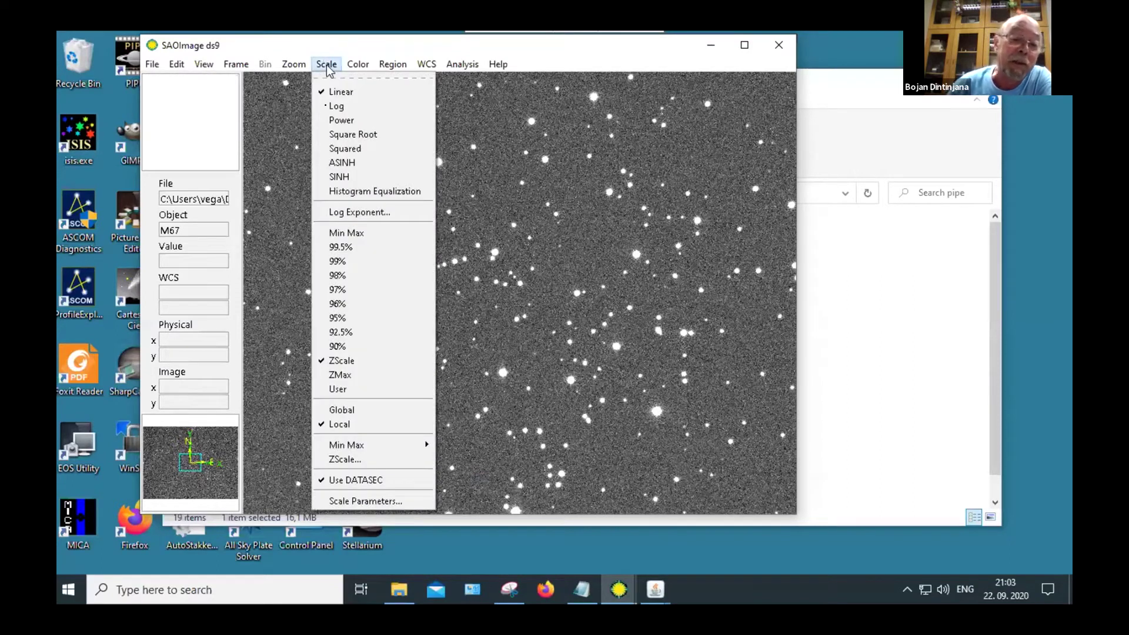
pyautogui.click(337, 393)
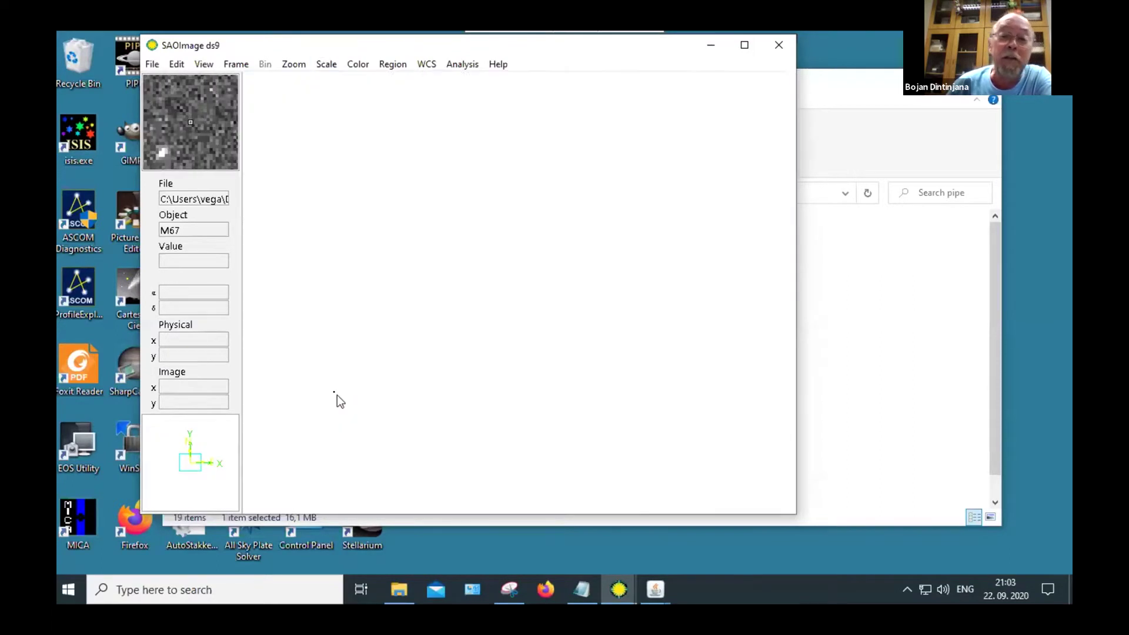
pyautogui.click(325, 66)
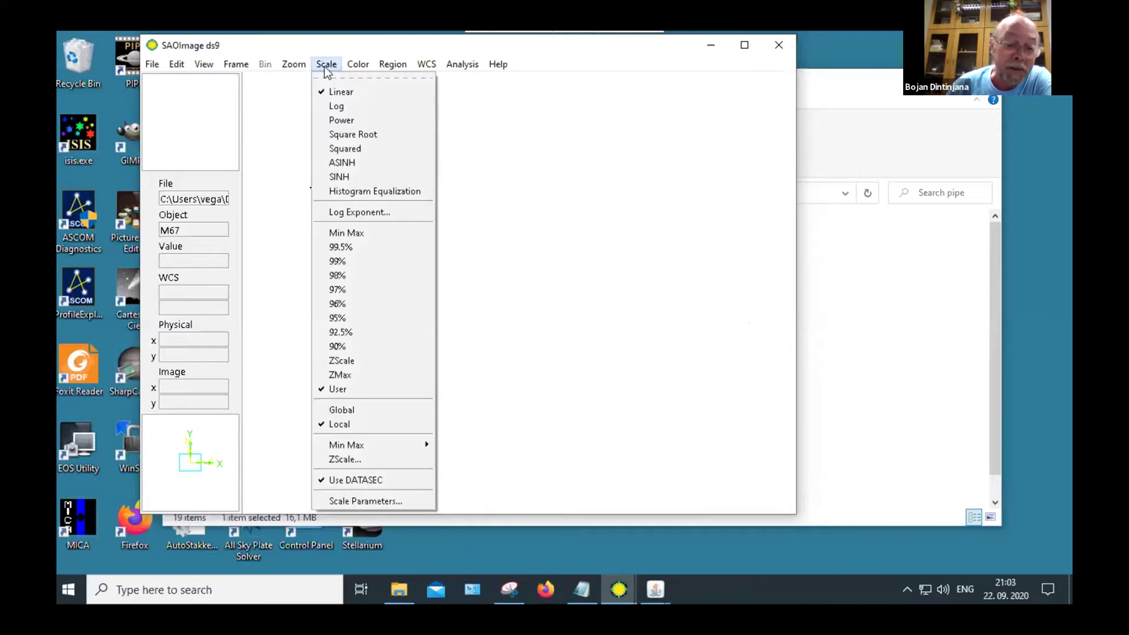
pyautogui.click(351, 504)
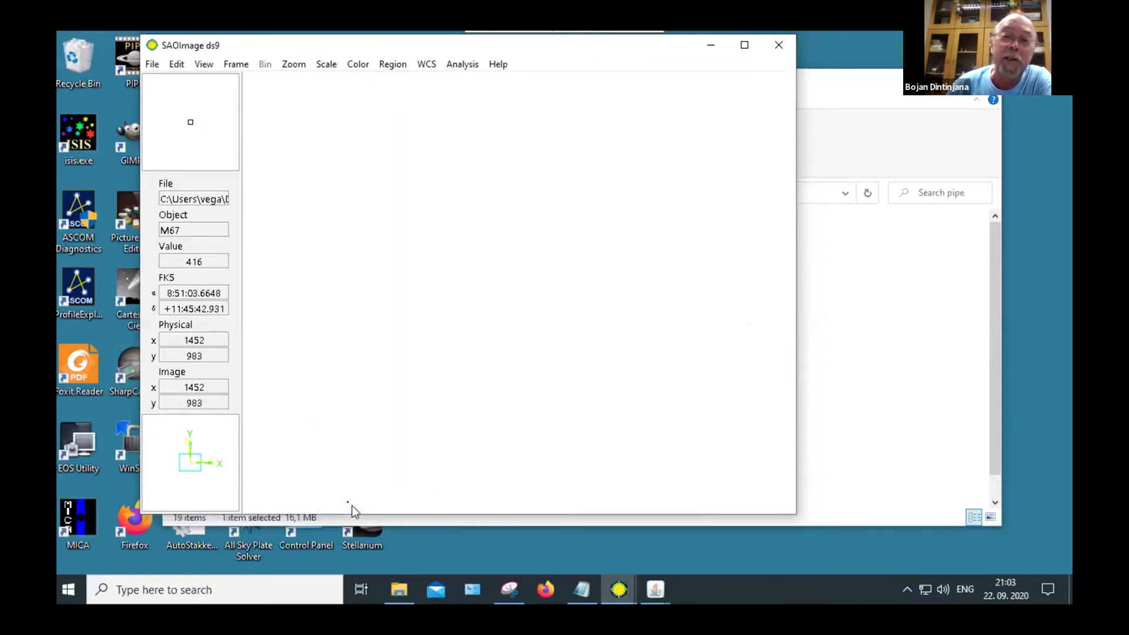
pyautogui.moveTo(191, 60); pyautogui.dragTo(768, 50)
pyautogui.click(834, 235)
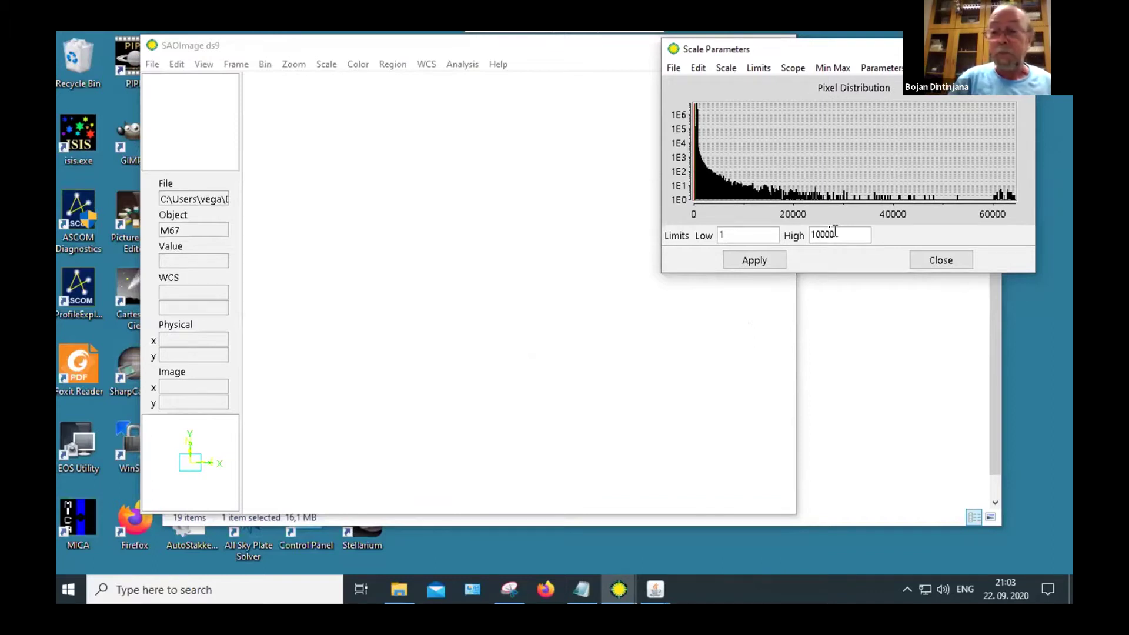
pyautogui.press('Return')
pyautogui.click(765, 257)
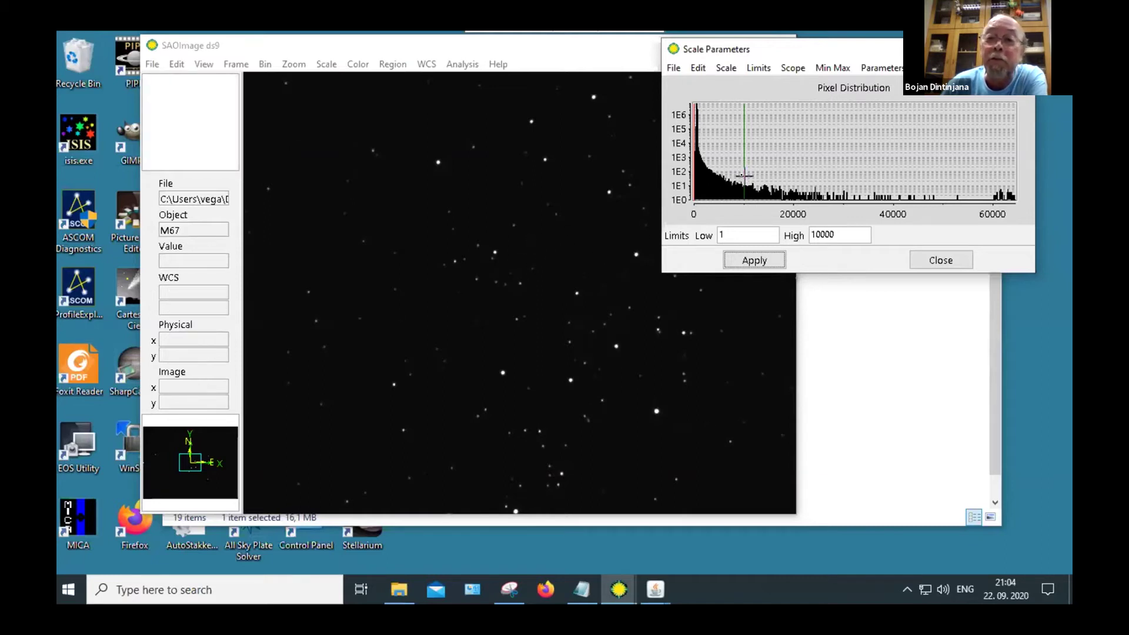
pyautogui.moveTo(695, 171); pyautogui.dragTo(708, 170)
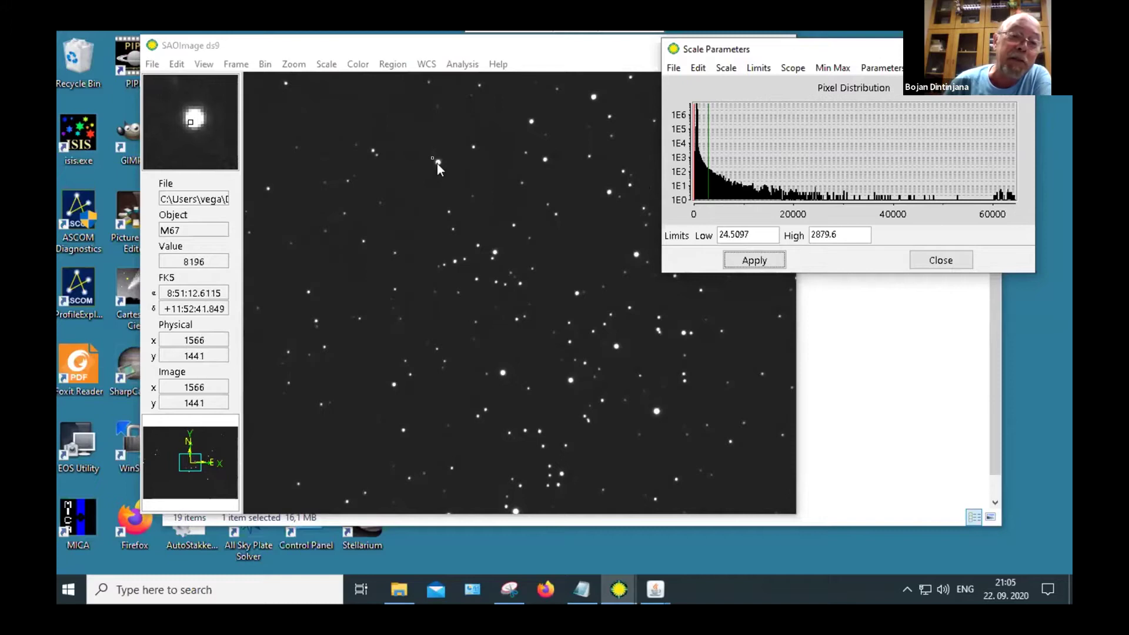
# - Examine individual stars and their pixels at different magnifications, and close the Scale Parameters dialog
pyautogui.scroll(1, 510, 246)
pyautogui.scroll(10, 509, 246)
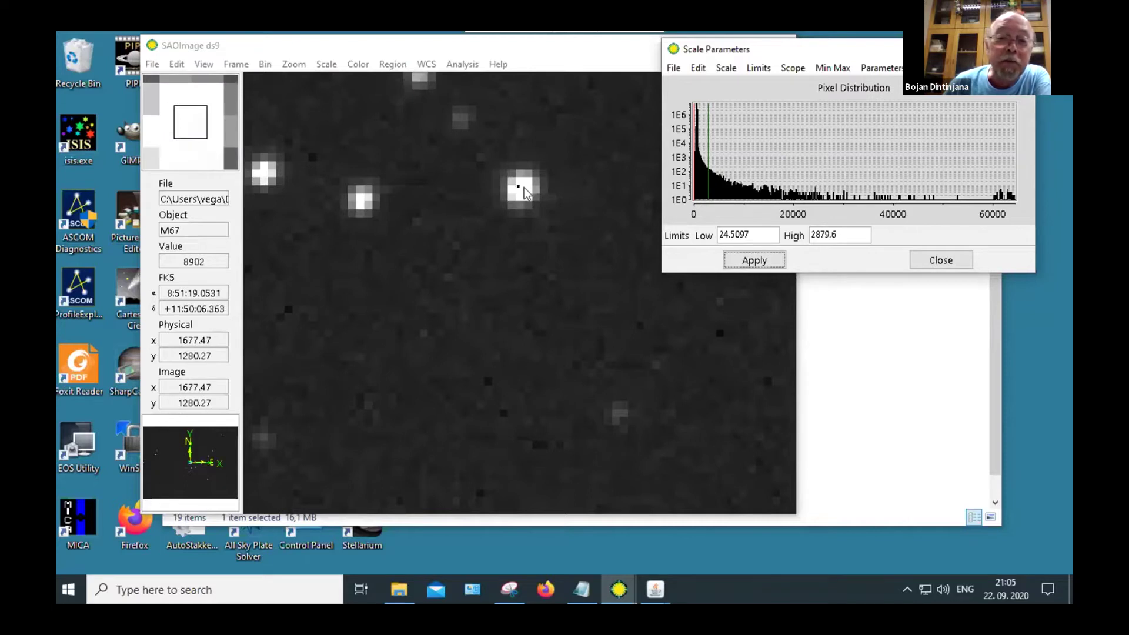
pyautogui.scroll(2, 524, 188)
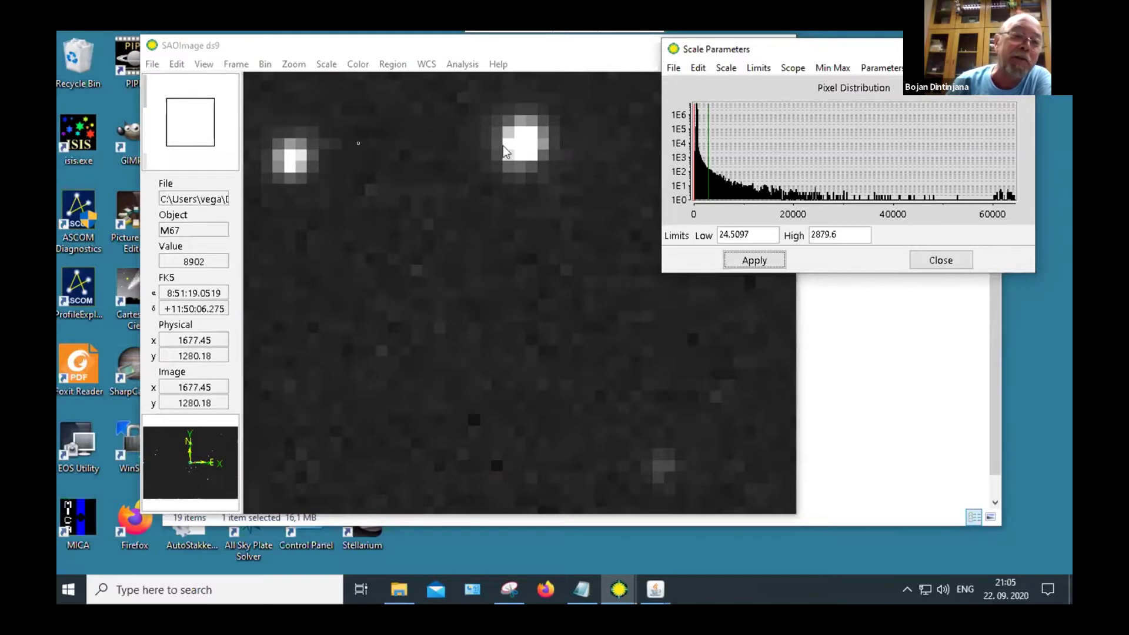
pyautogui.scroll(1, 448, 135)
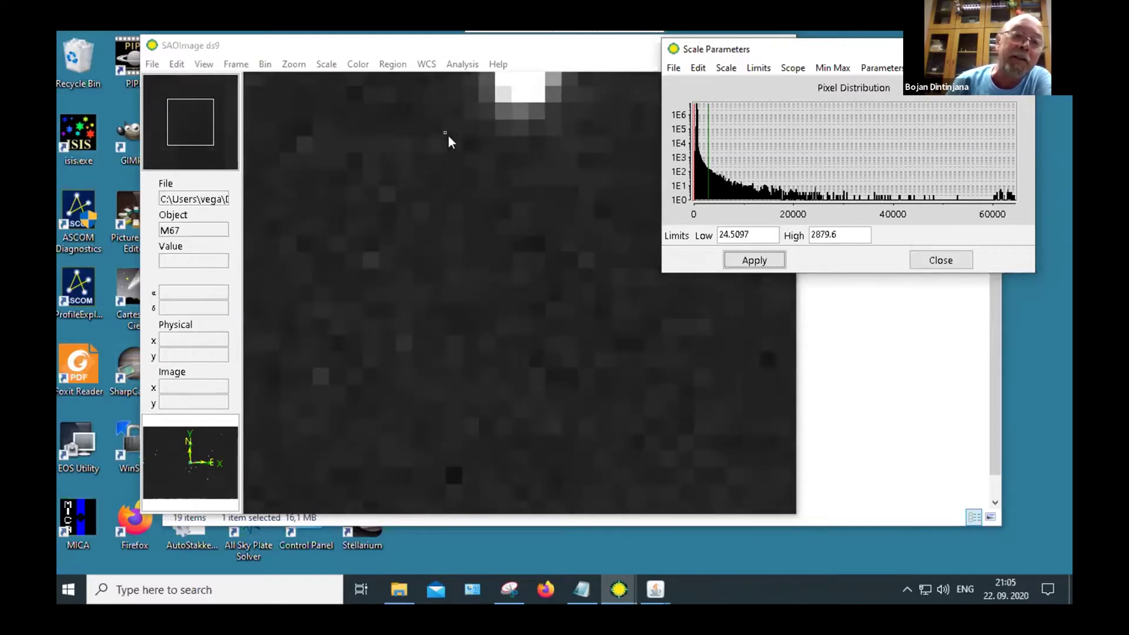
pyautogui.scroll(-4, 447, 135)
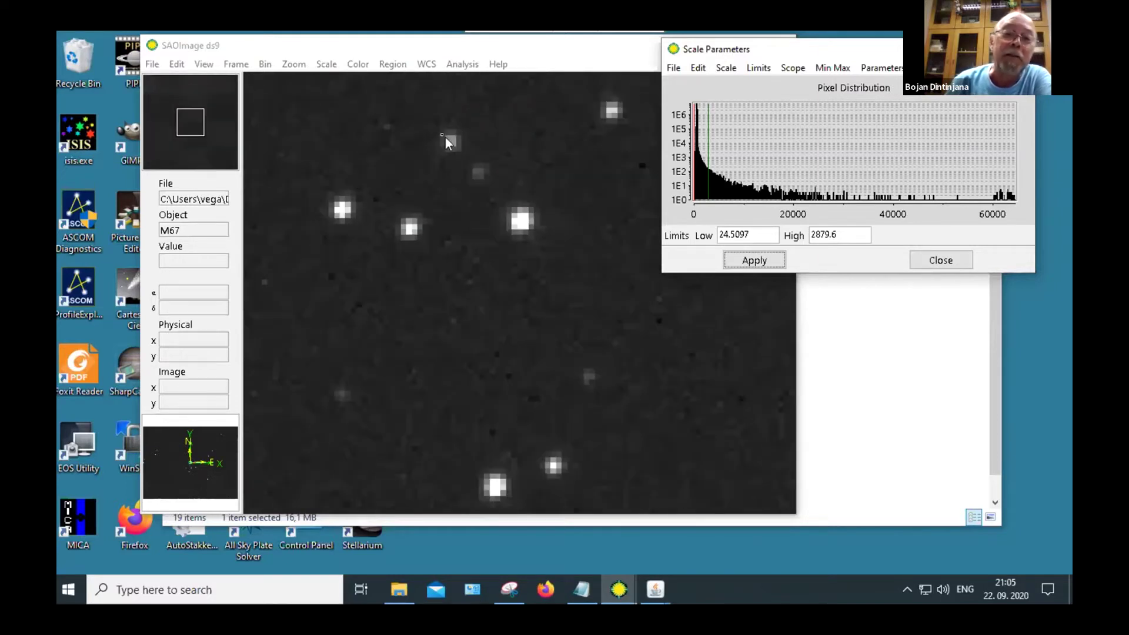
pyautogui.scroll(-3, 445, 137)
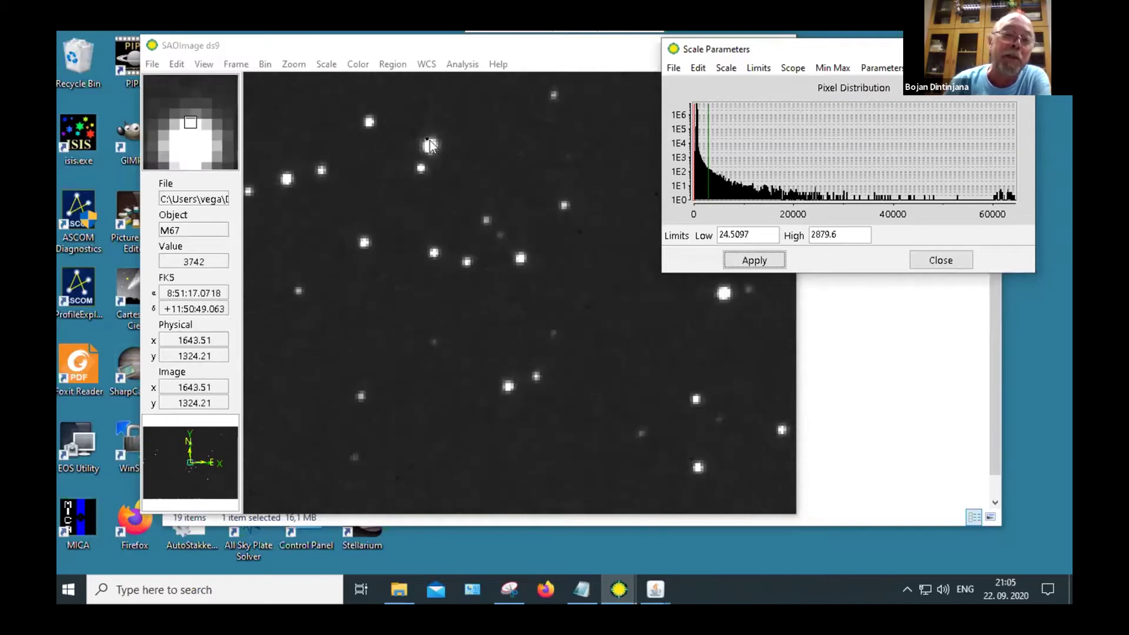
pyautogui.scroll(-1, 431, 146)
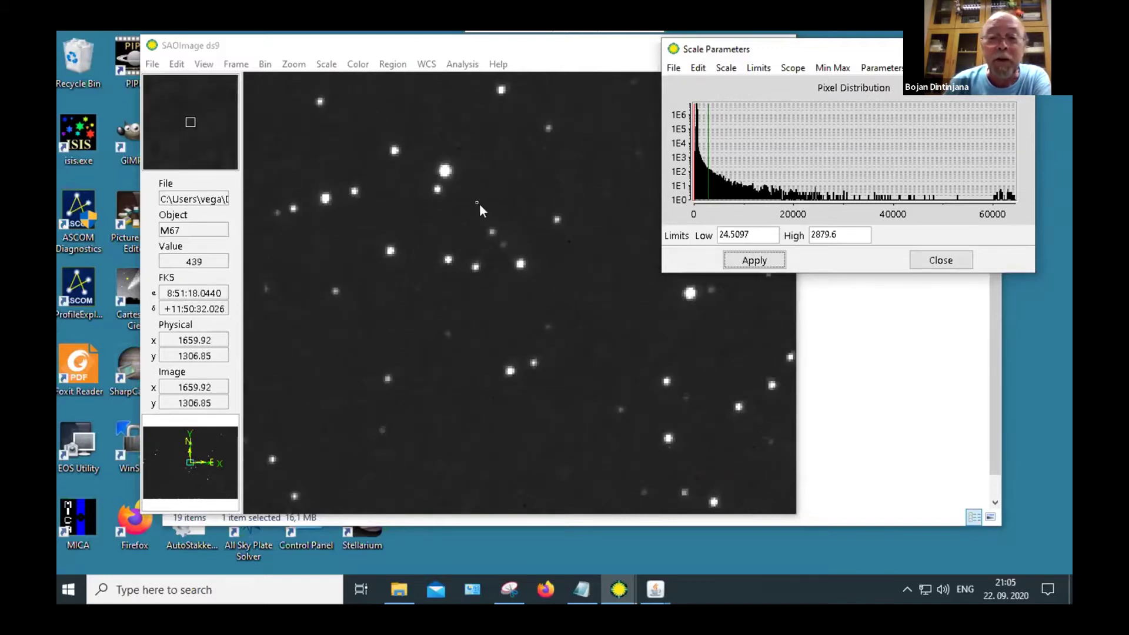
pyautogui.scroll(-1, 478, 203)
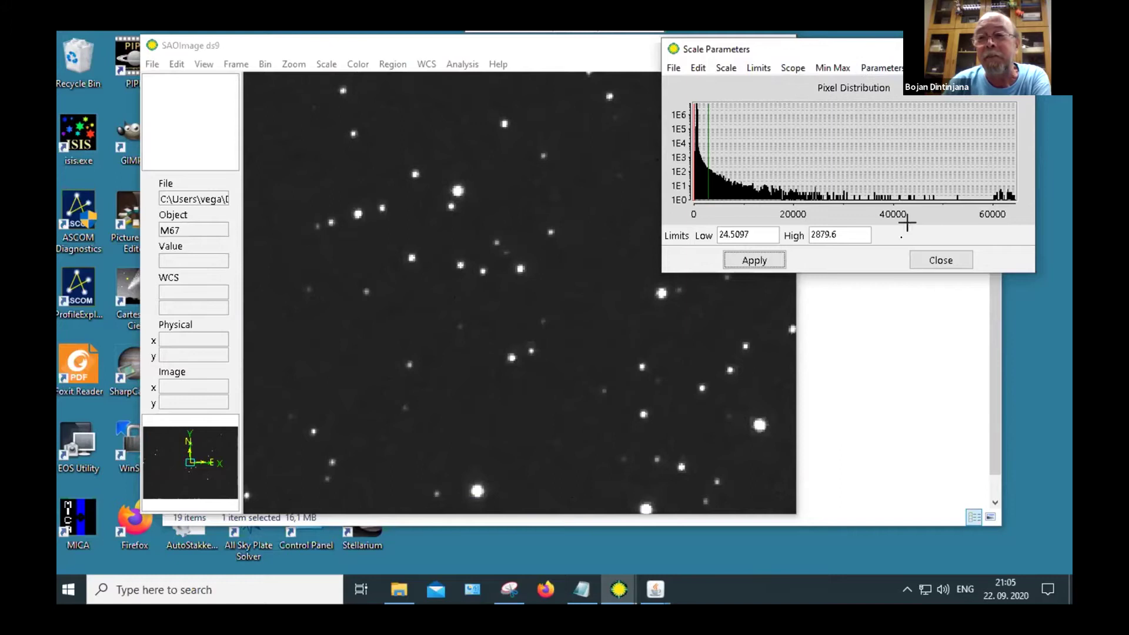
pyautogui.click(939, 260)
pyautogui.scroll(-1, 523, 218)
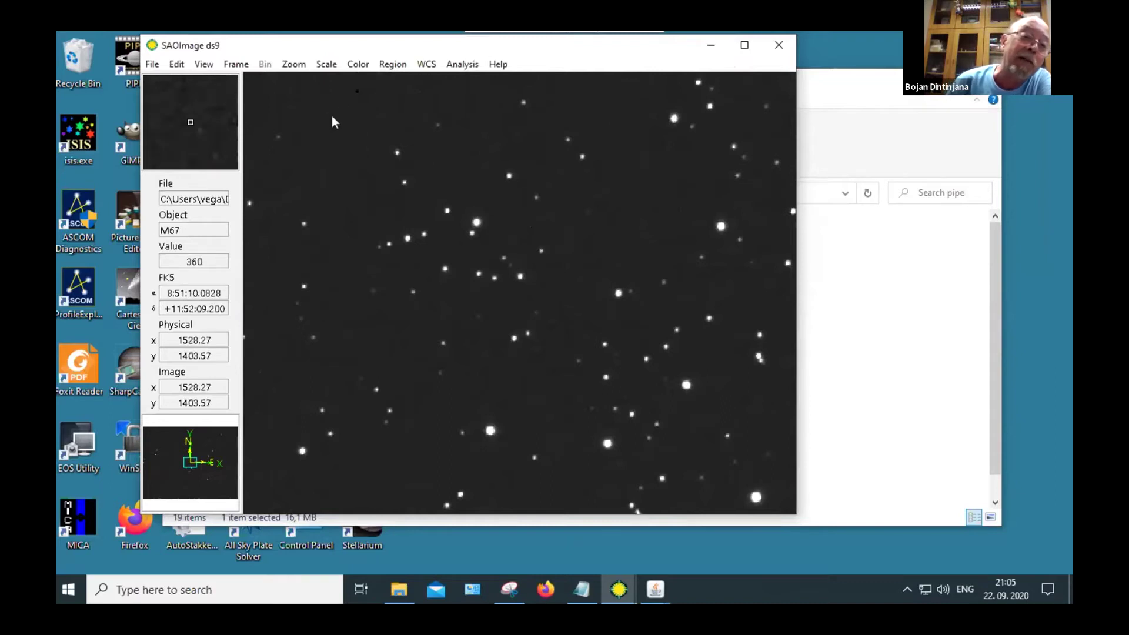
# - Apply the sls colormap to the M67 image and inspect the coloured stars at different magnifications
pyautogui.click(357, 62)
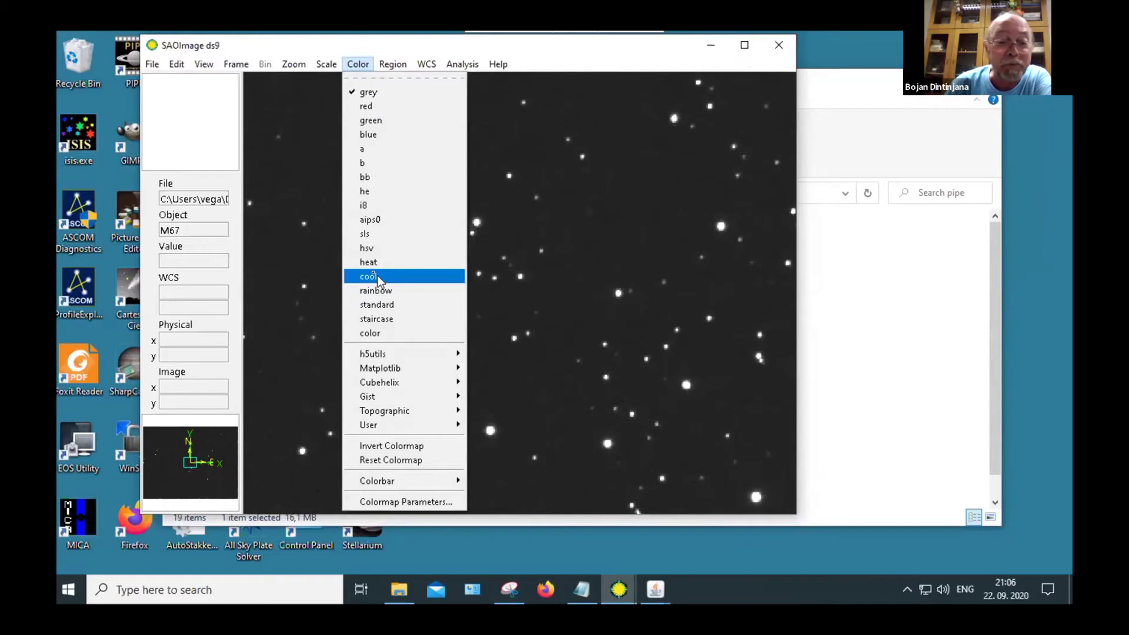
pyautogui.click(359, 238)
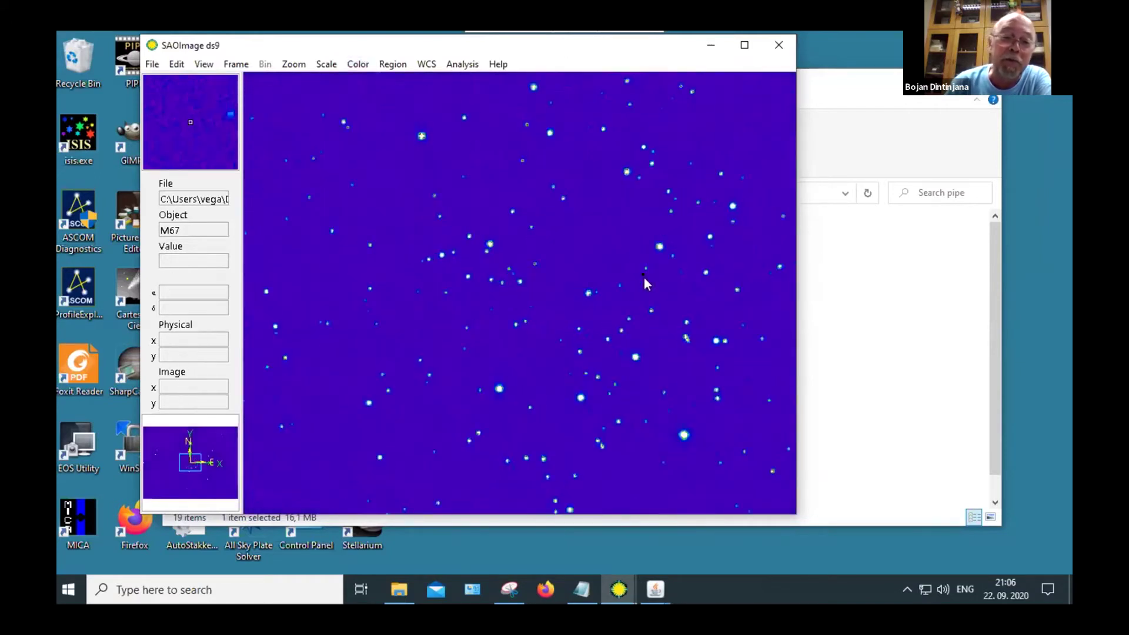
pyautogui.scroll(4, 644, 278)
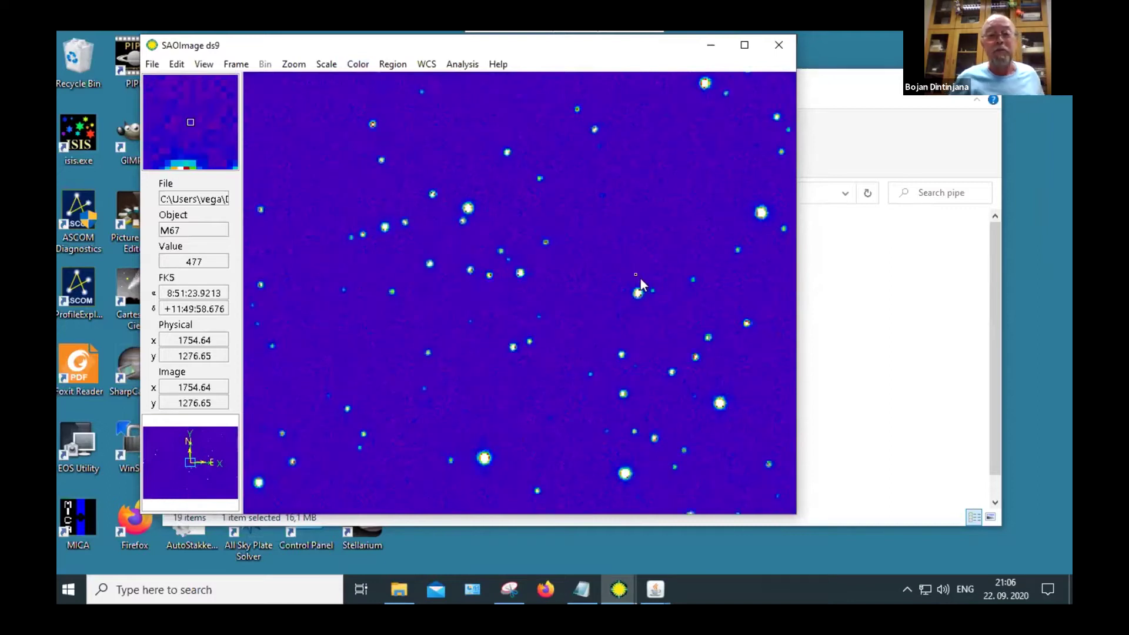
pyautogui.scroll(4, 627, 267)
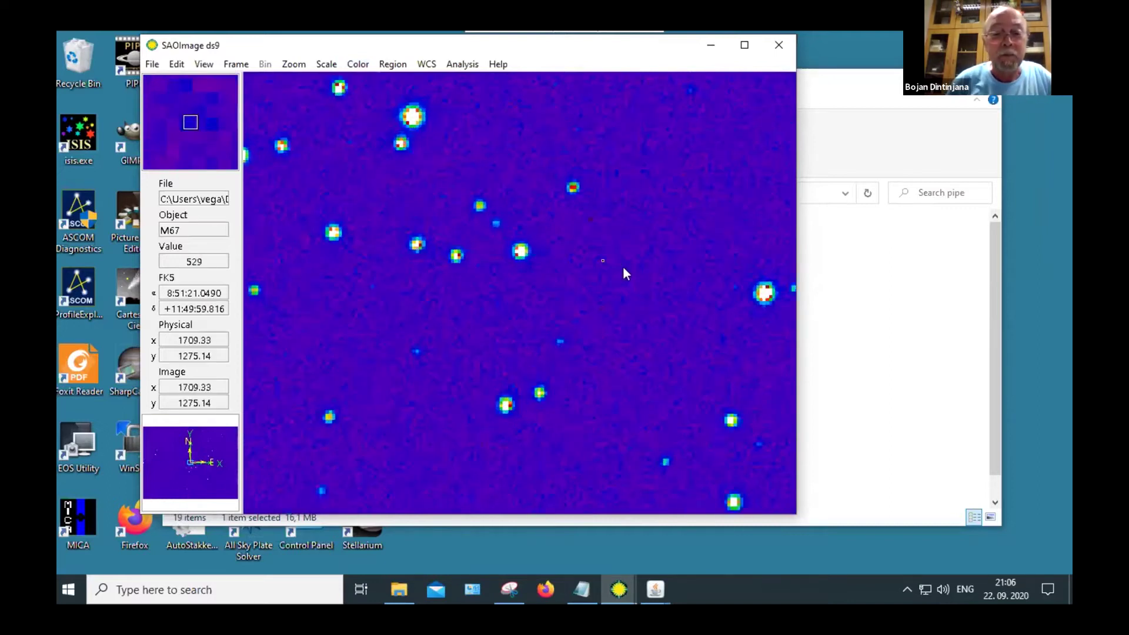
pyautogui.scroll(-1, 503, 252)
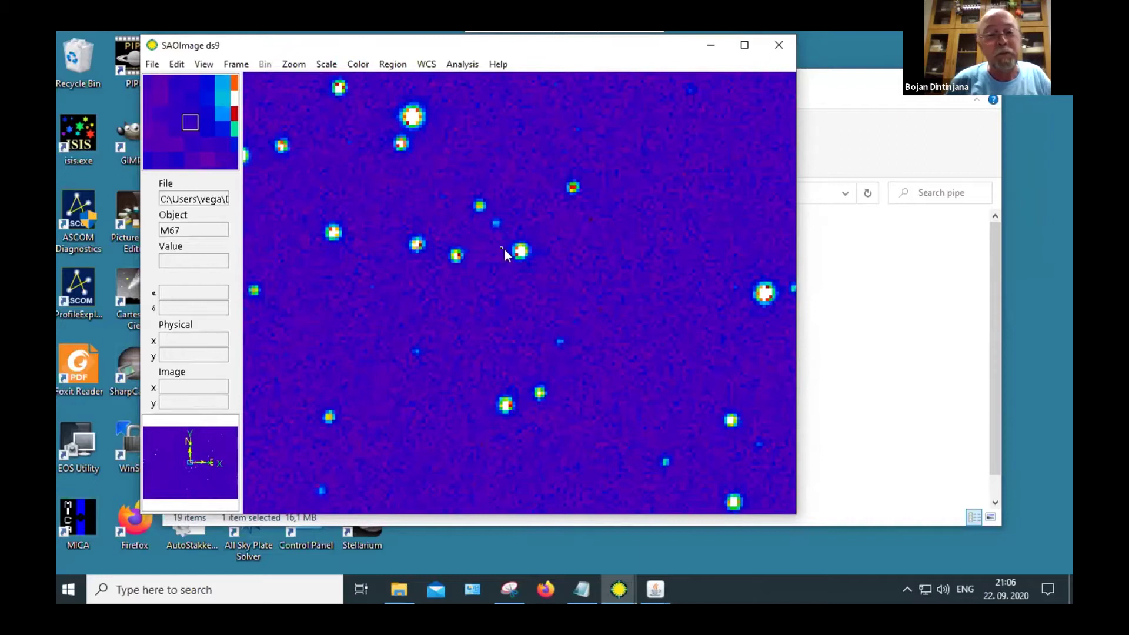
pyautogui.scroll(-1, 504, 248)
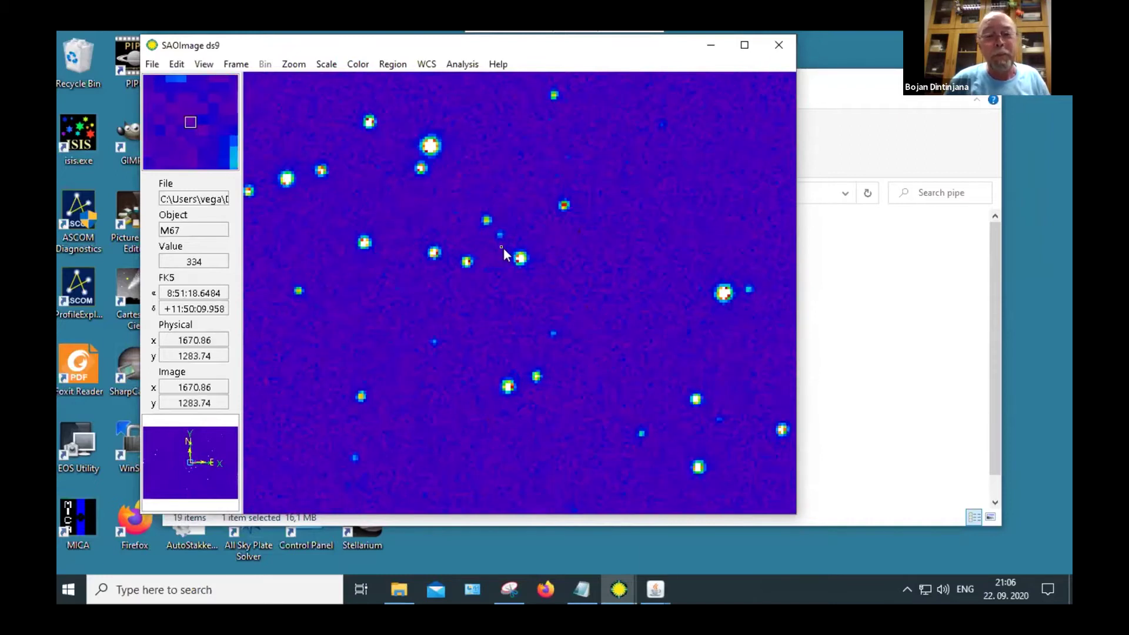
pyautogui.scroll(-1, 503, 248)
pyautogui.scroll(-4, 502, 248)
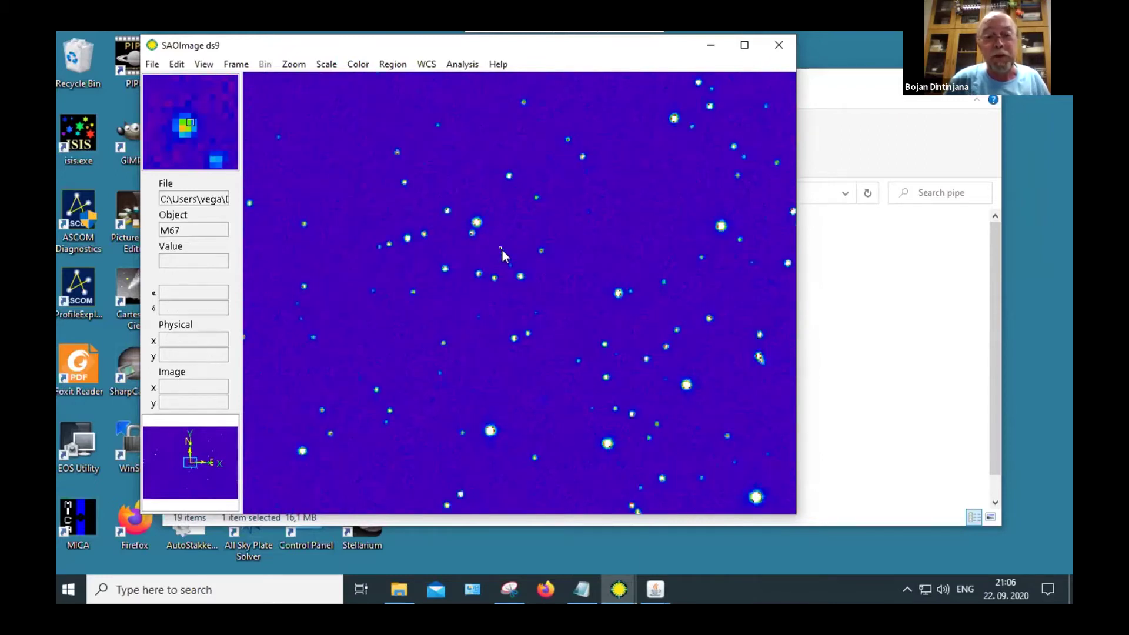
pyautogui.scroll(-1, 500, 249)
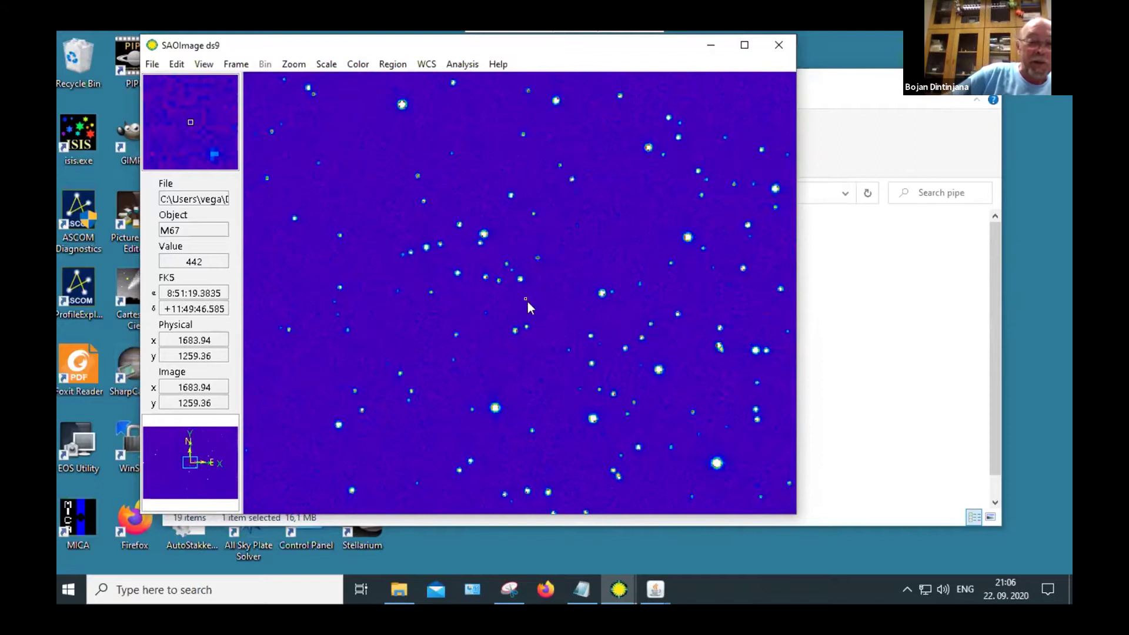
# - View a wider area of the lunar surface in the Luna-1_L_0007 image
pyautogui.scroll(-1, 527, 302)
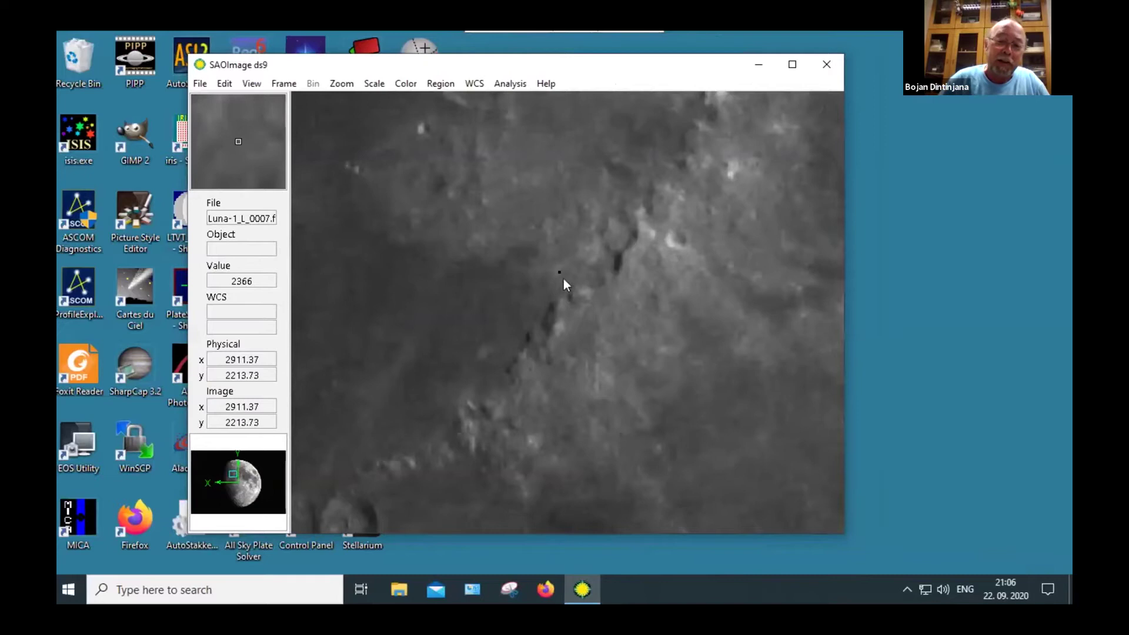
pyautogui.scroll(-2, 559, 277)
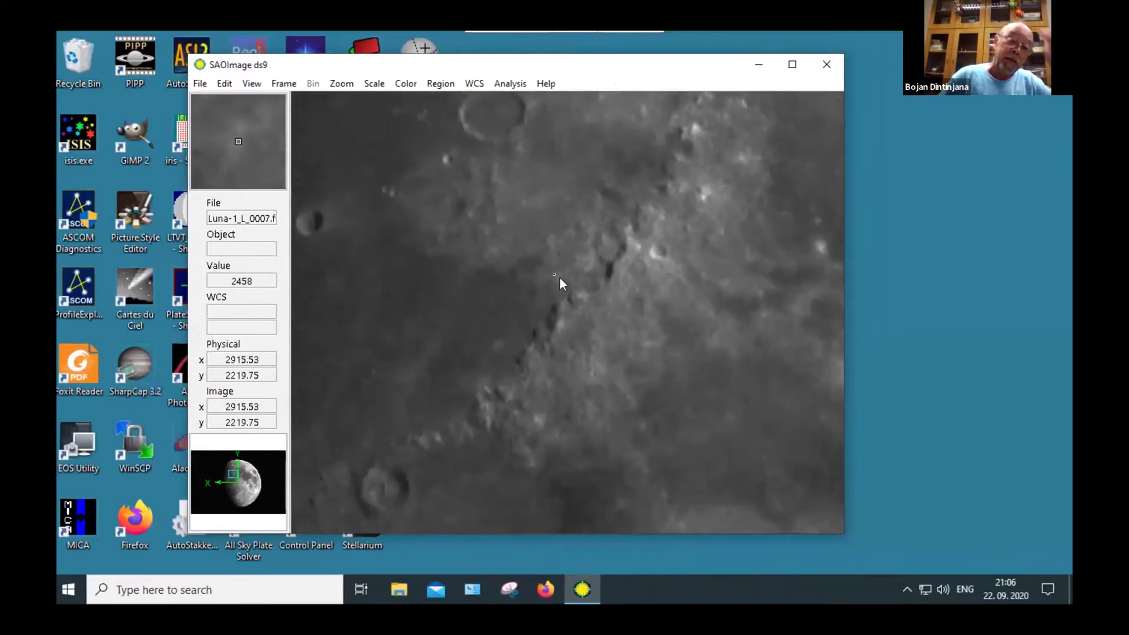
# - View progressively wider areas of the lunar surface until the whole illuminated Moon fits in the image frame
pyautogui.scroll(1, 599, 294)
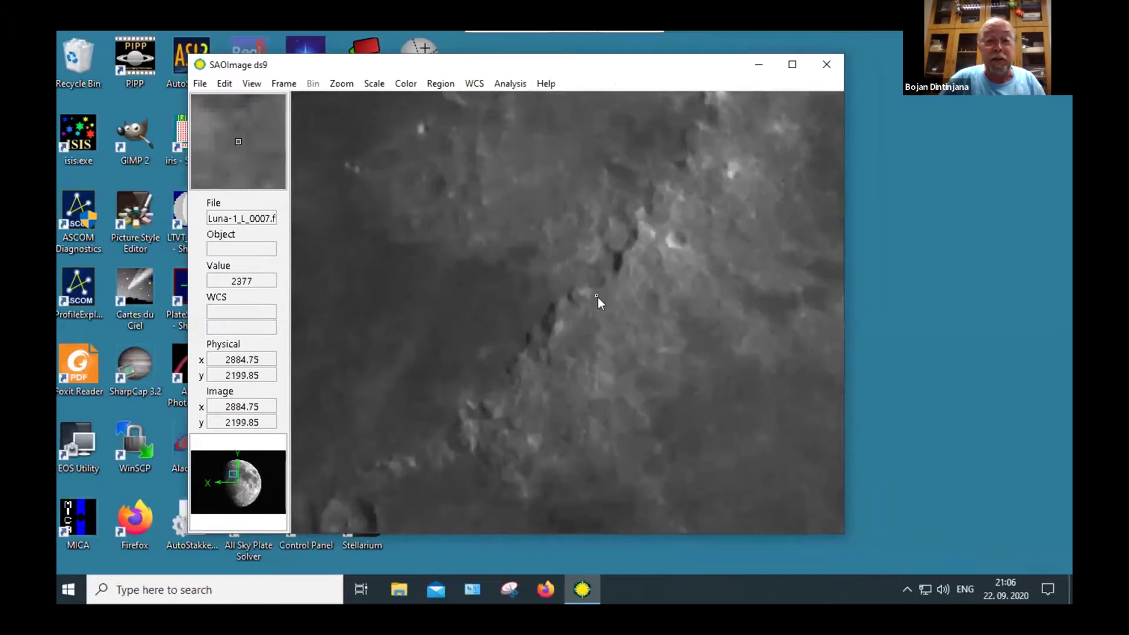
pyautogui.scroll(-4, 598, 297)
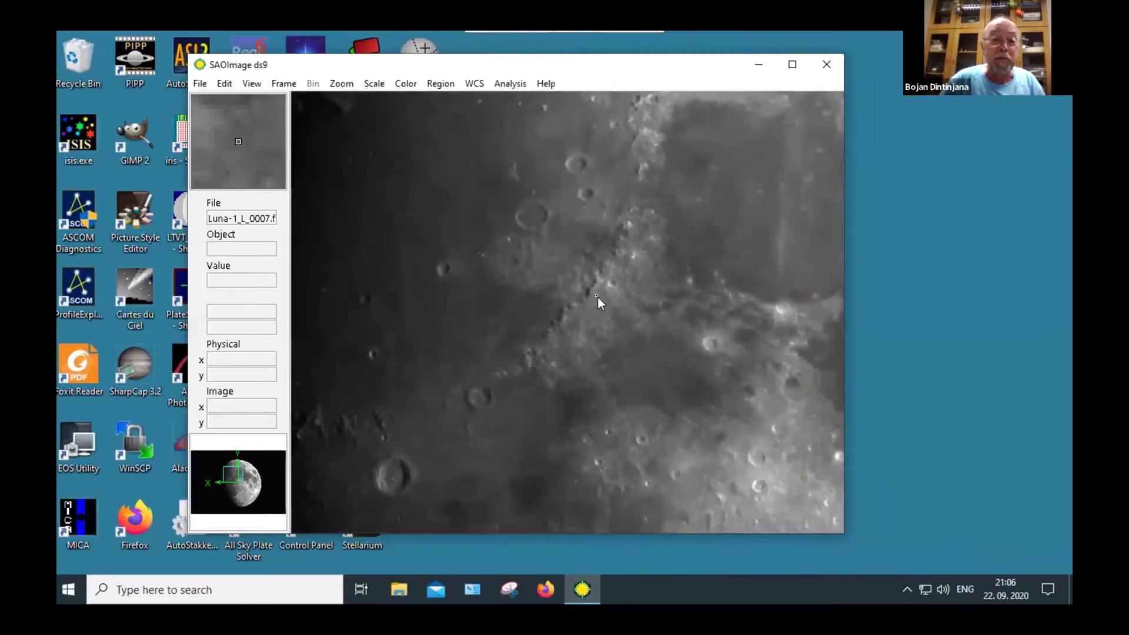
pyautogui.scroll(-1, 597, 298)
pyautogui.scroll(-1, 598, 297)
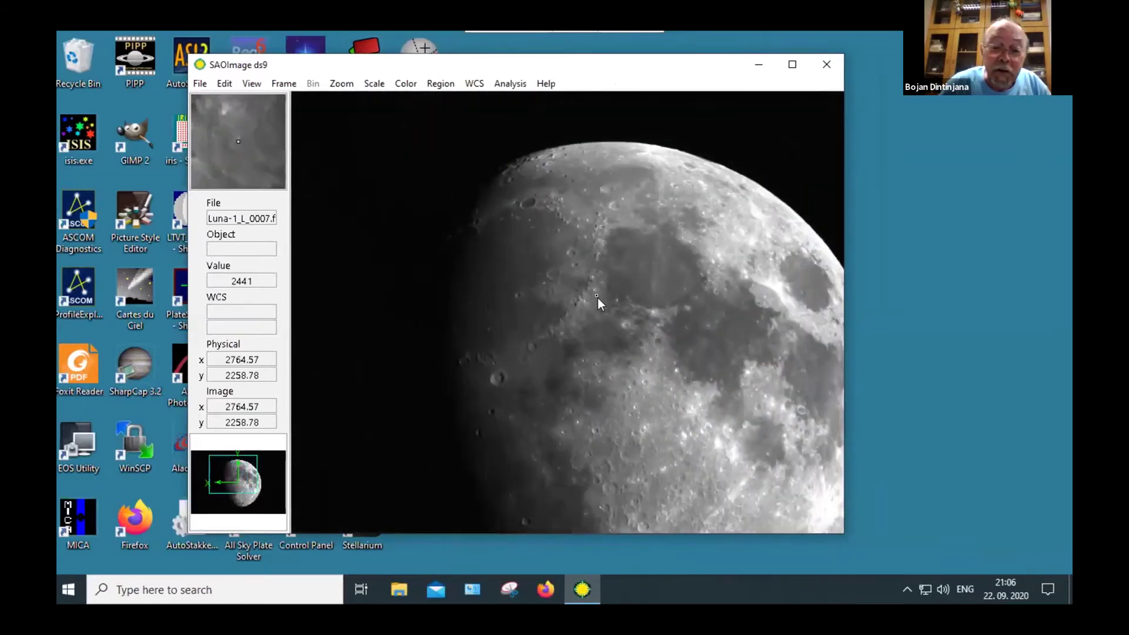
pyautogui.scroll(-1, 594, 307)
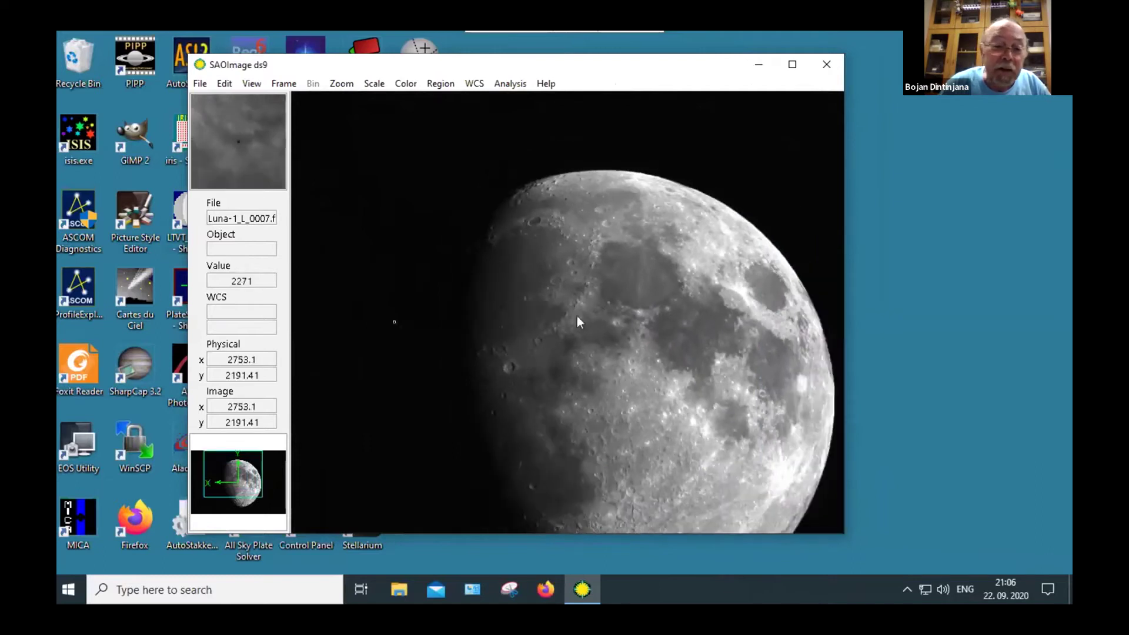
pyautogui.click(238, 489)
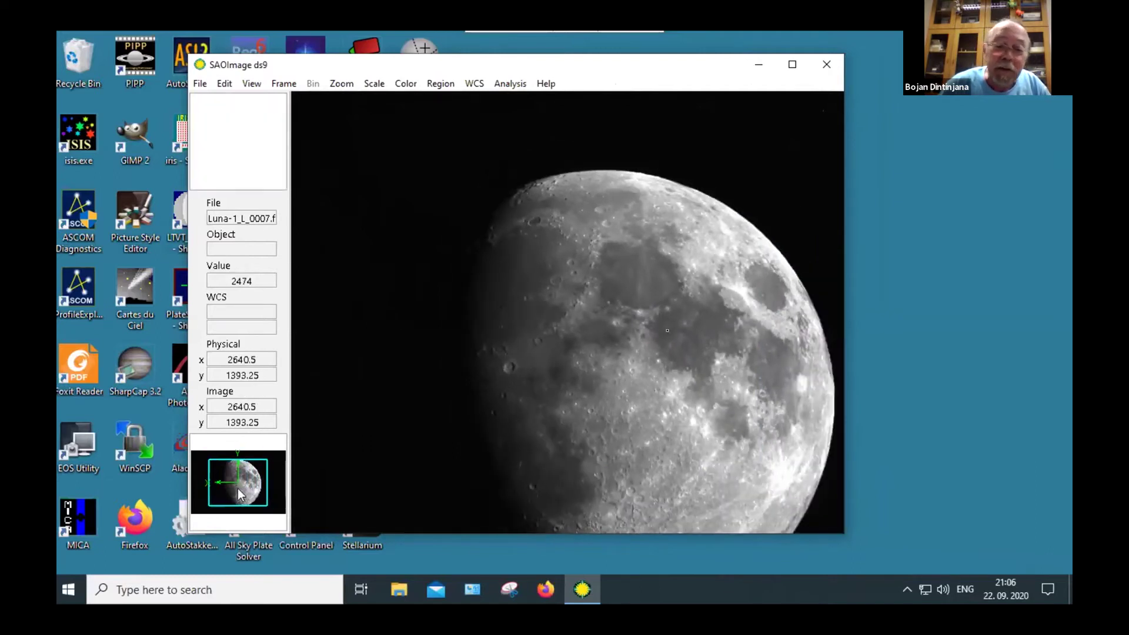
pyautogui.scroll(-1, 612, 253)
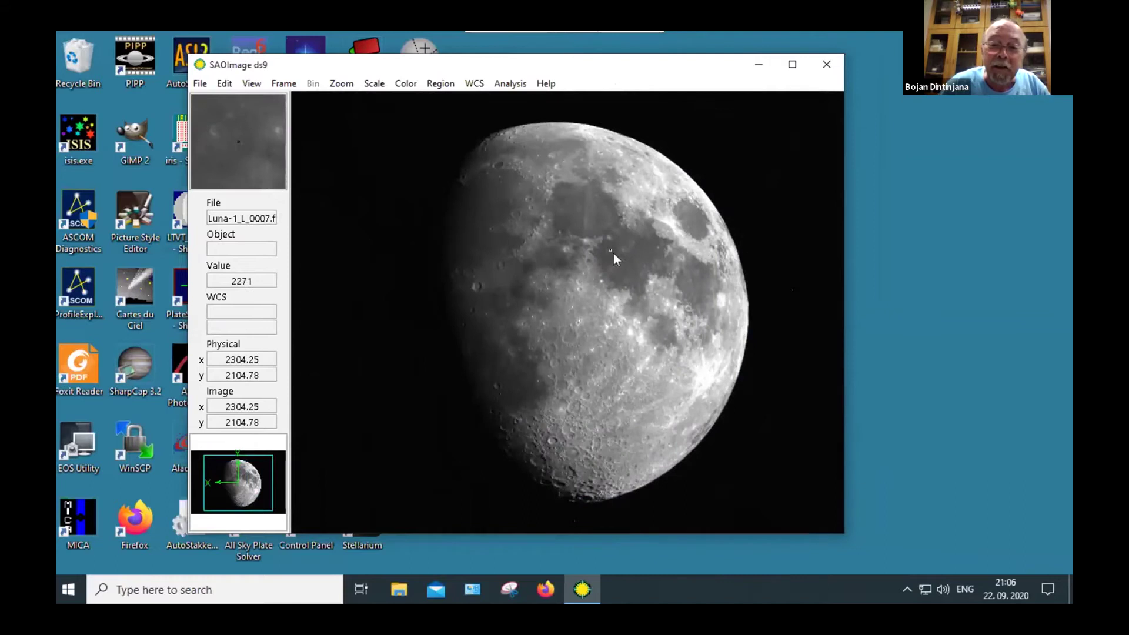
pyautogui.scroll(-1, 613, 252)
pyautogui.scroll(1, 612, 253)
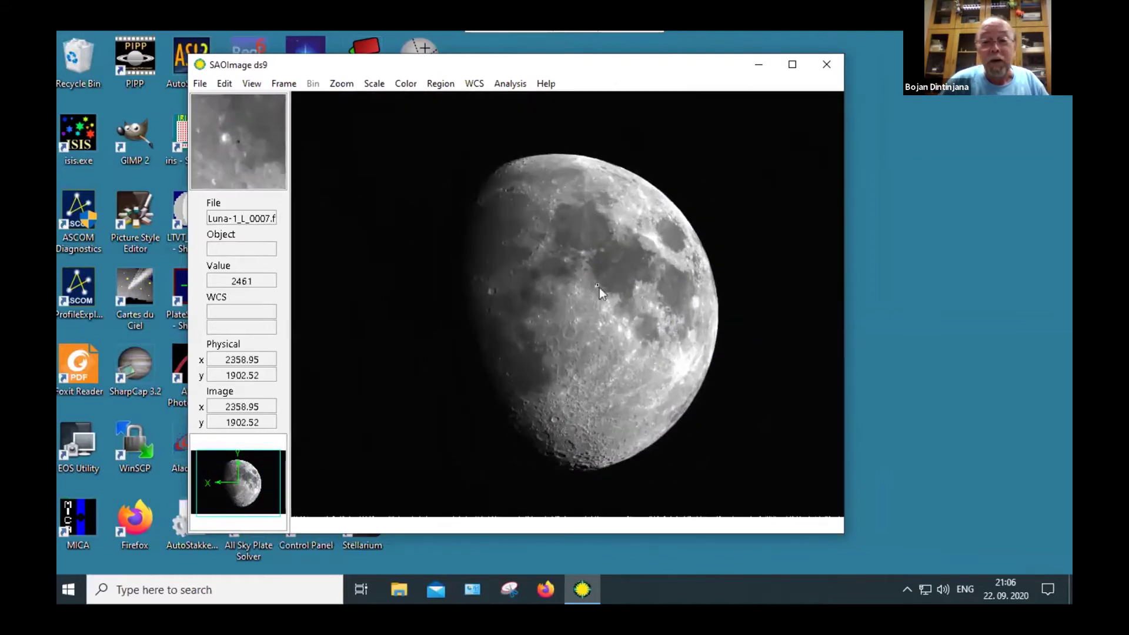
# - Examine the small craters near the middle of the lunar disc at several magnifications, down to individual pixels
pyautogui.scroll(2, 562, 294)
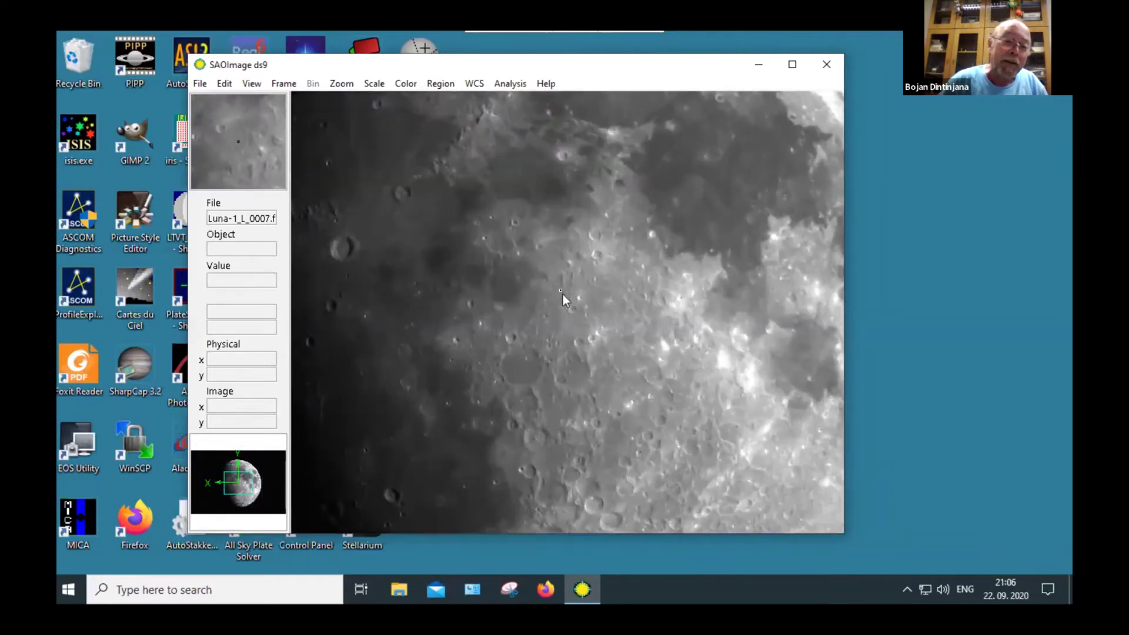
pyautogui.scroll(2, 563, 294)
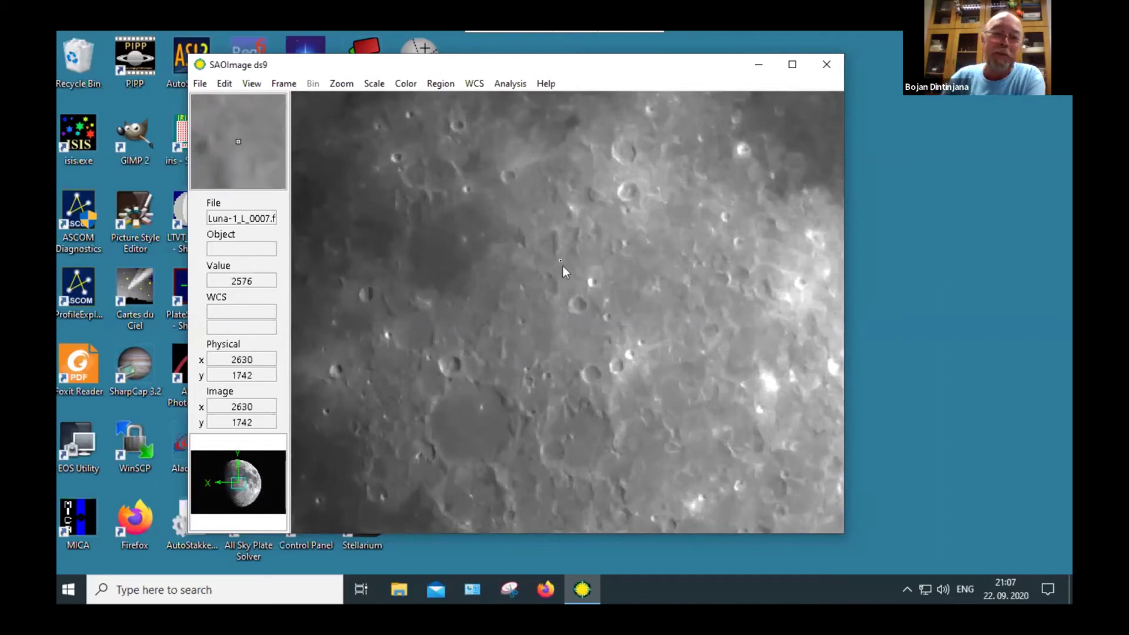
pyautogui.scroll(4, 562, 258)
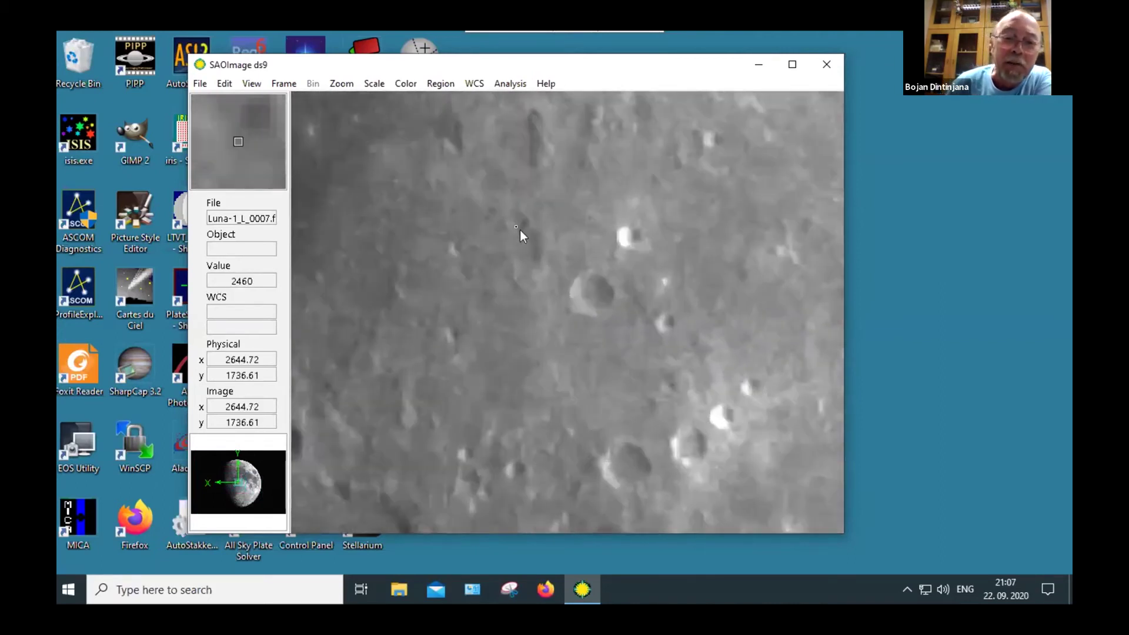
pyautogui.scroll(2, 520, 231)
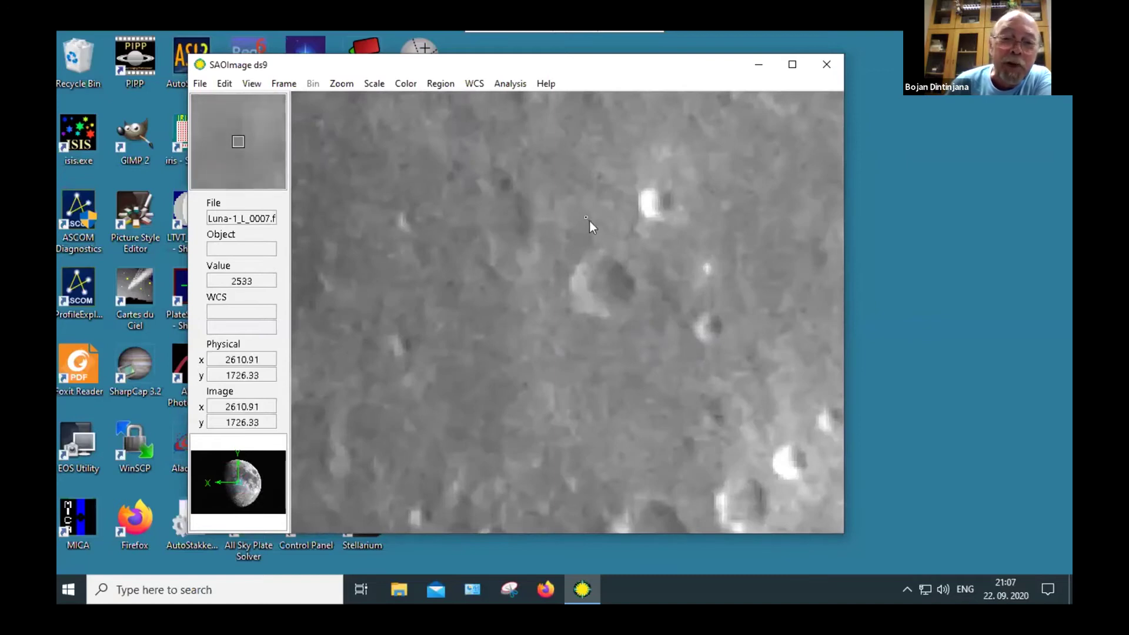
pyautogui.scroll(-3, 589, 221)
pyautogui.scroll(-3, 584, 221)
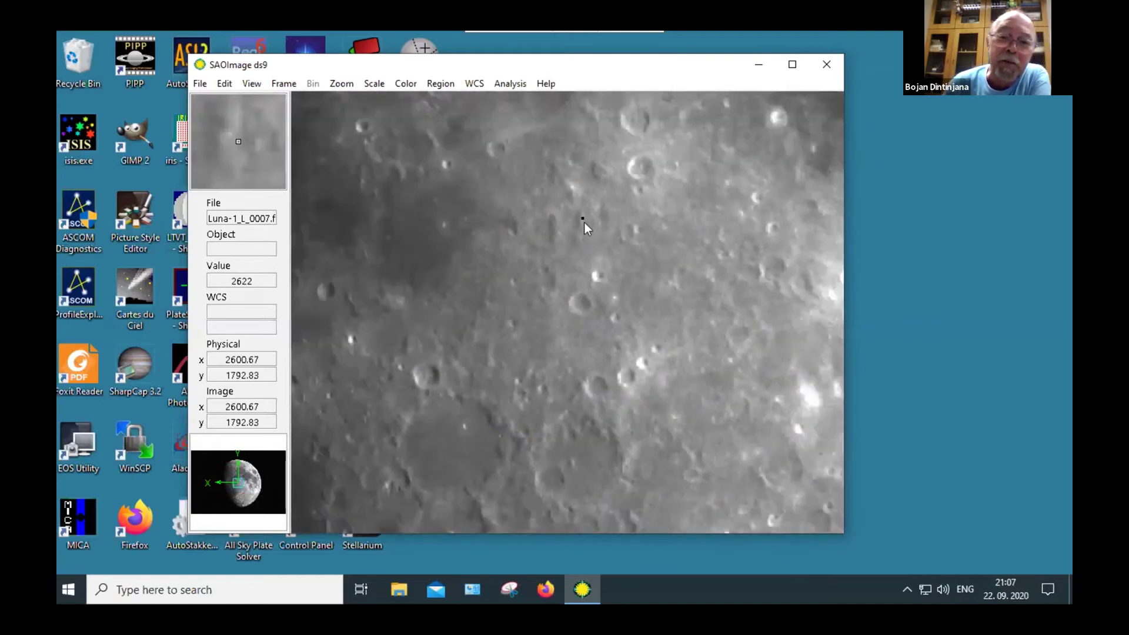
pyautogui.scroll(-1, 584, 223)
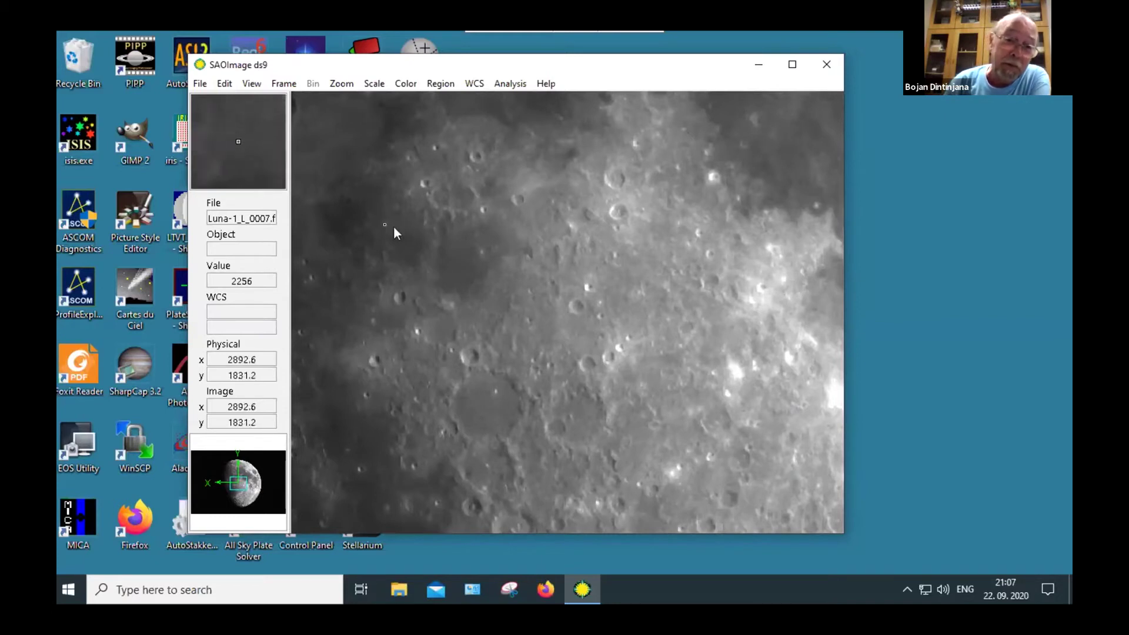
pyautogui.scroll(-1, 394, 229)
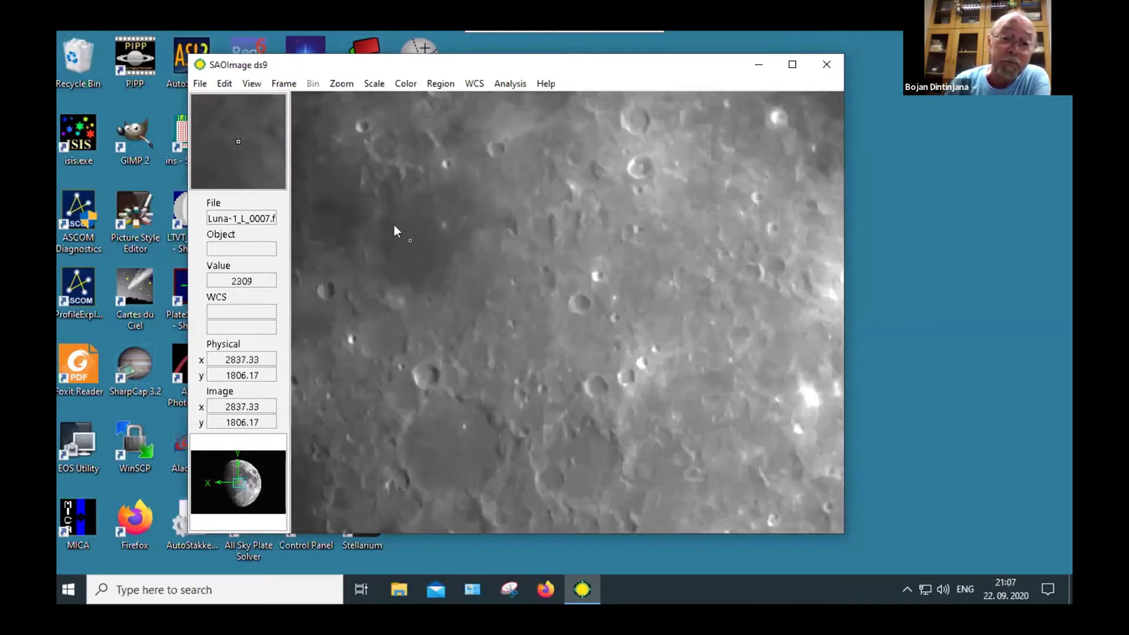
pyautogui.scroll(10, 429, 250)
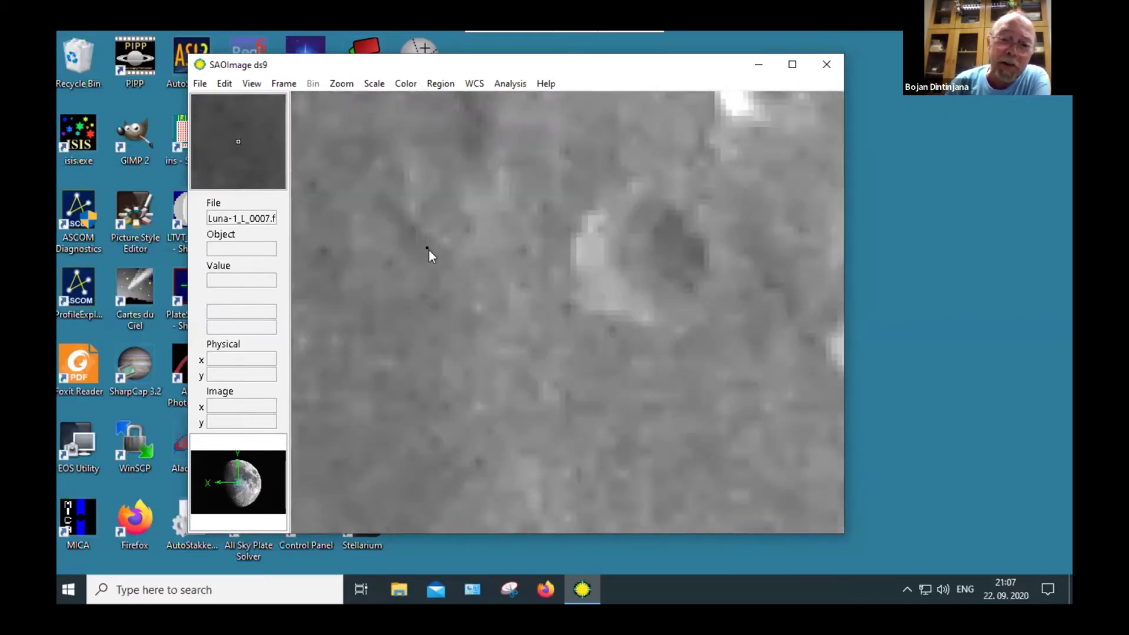
pyautogui.scroll(1, 429, 249)
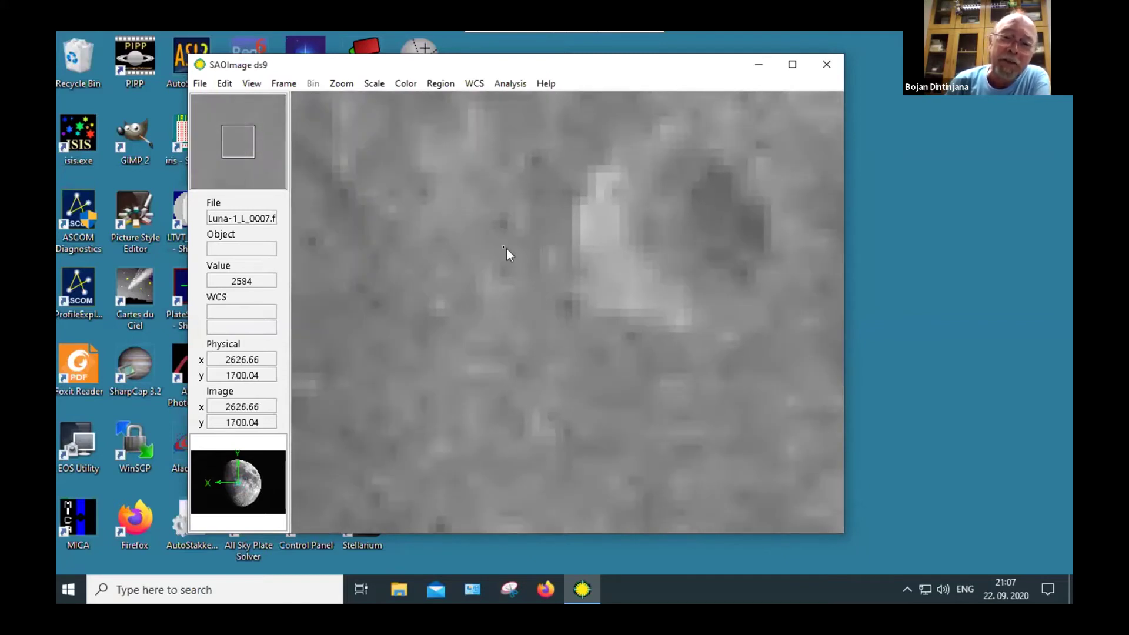
pyautogui.scroll(-2, 506, 248)
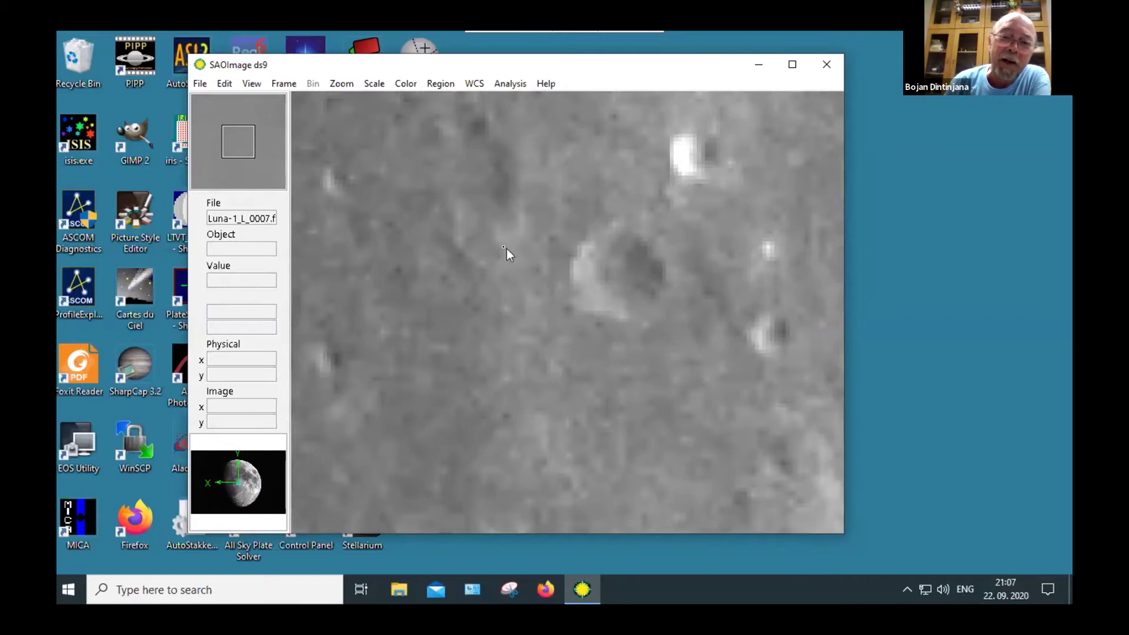
pyautogui.scroll(-1, 506, 248)
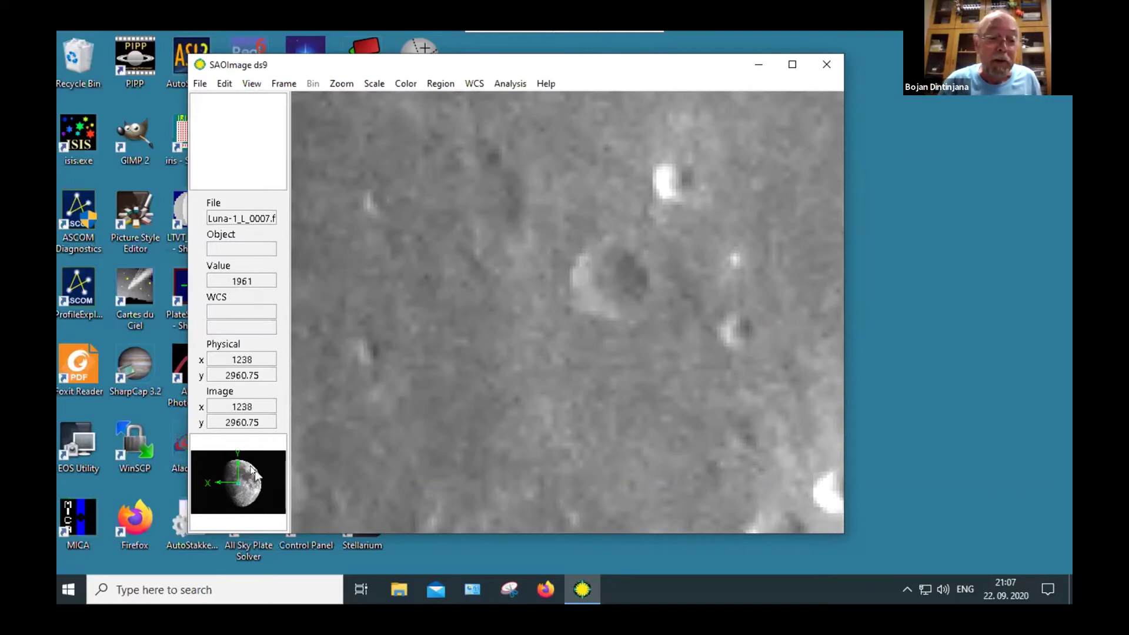
# - Locate the large crater below the small mountain chain near the terminator and inspect its shadowed rim and surroundings
pyautogui.scroll(-5, 444, 297)
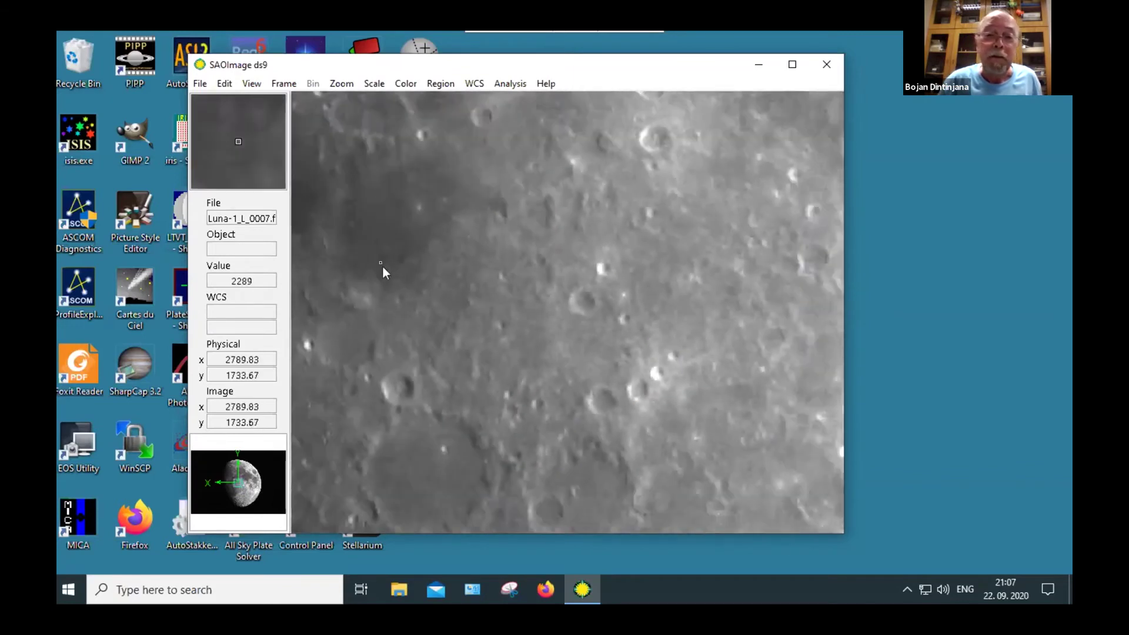
pyautogui.scroll(-2, 382, 263)
pyautogui.scroll(-1, 383, 263)
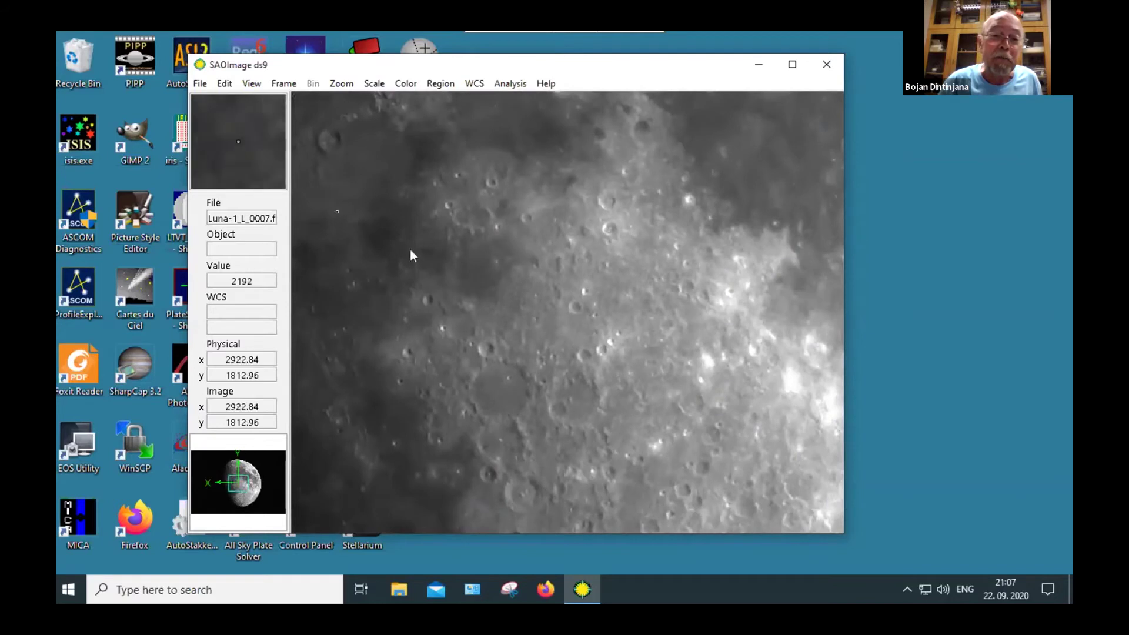
pyautogui.scroll(1, 327, 143)
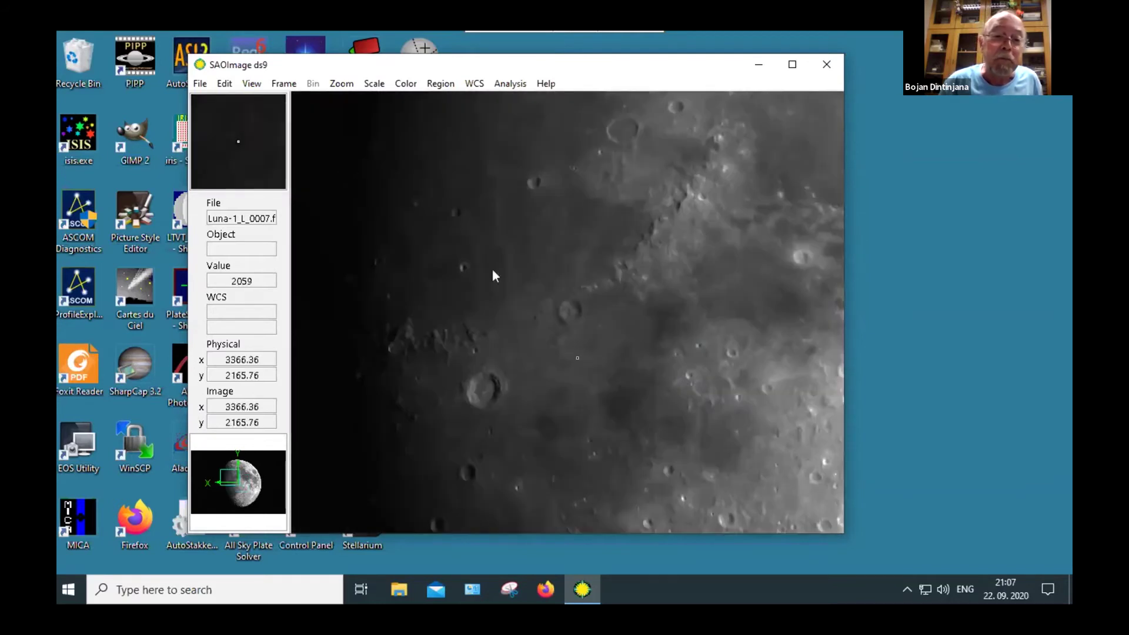
pyautogui.scroll(1, 511, 394)
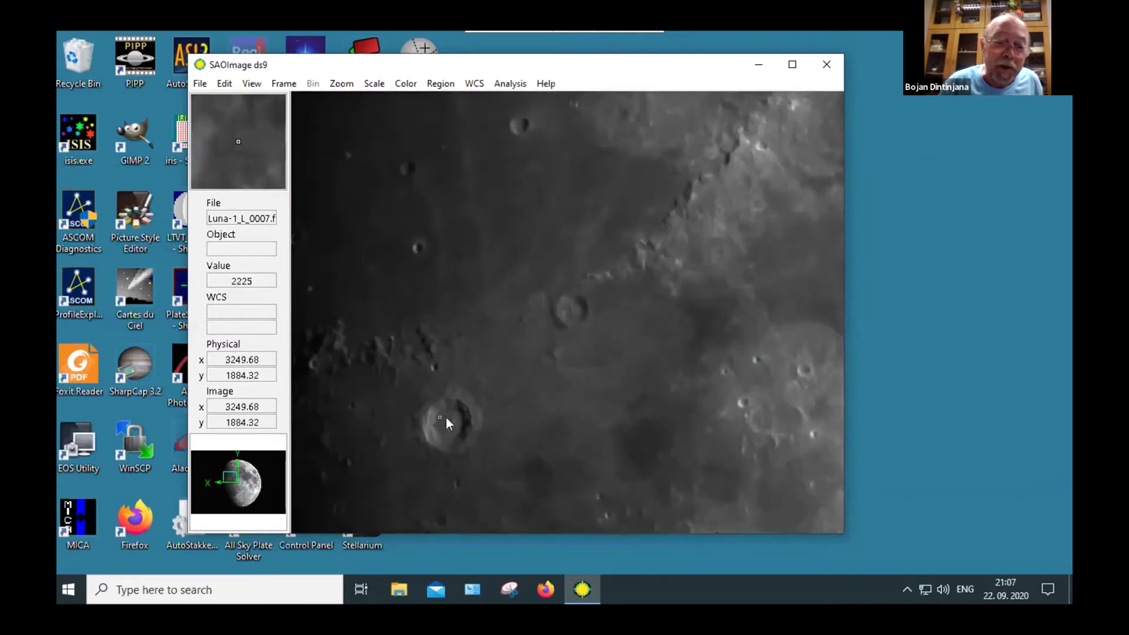
pyautogui.middleClick(442, 421)
pyautogui.scroll(2, 626, 313)
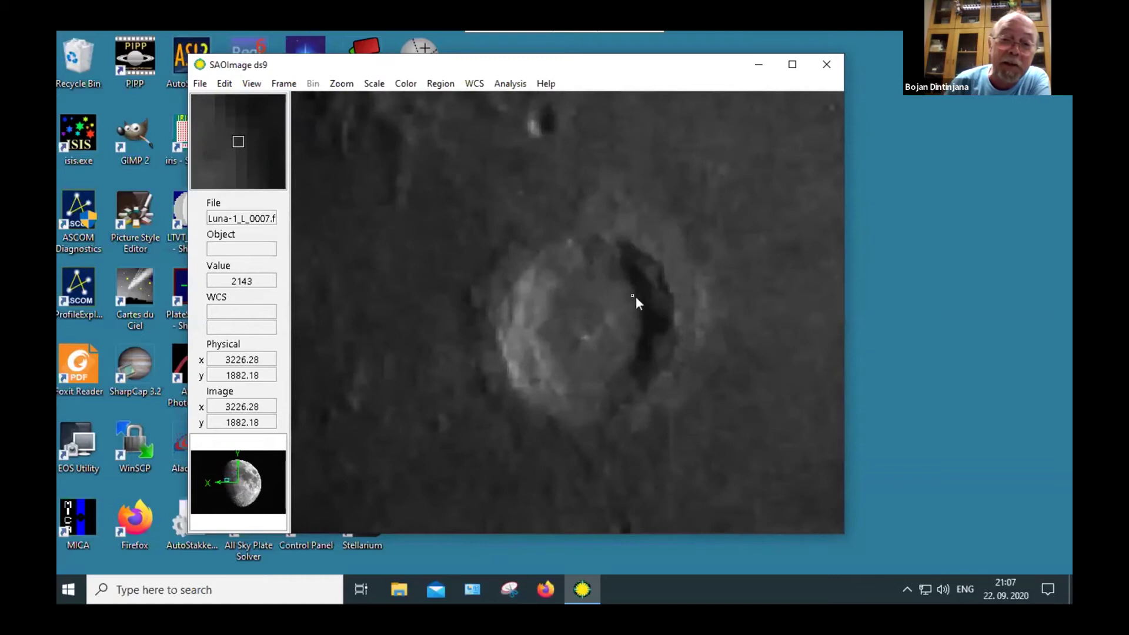
pyautogui.scroll(-3, 634, 297)
pyautogui.scroll(-1, 629, 299)
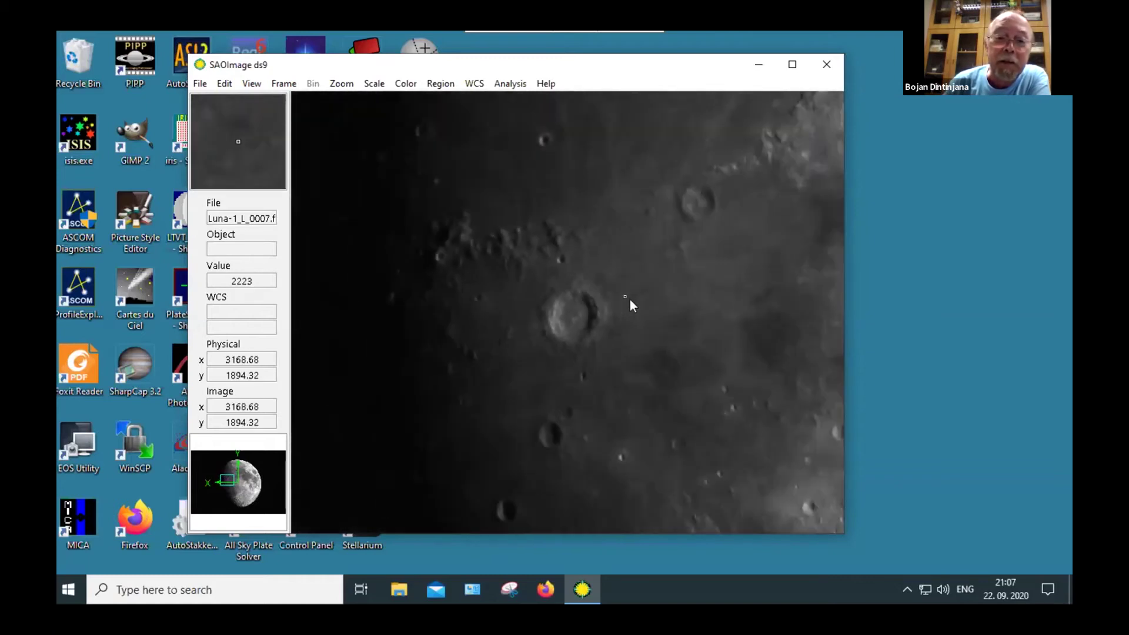
# - Follow the curved mountain range from the crater towards the Moon's upper limb and examine it at different magnifications
pyautogui.middleClick(643, 224)
pyautogui.middleClick(768, 156)
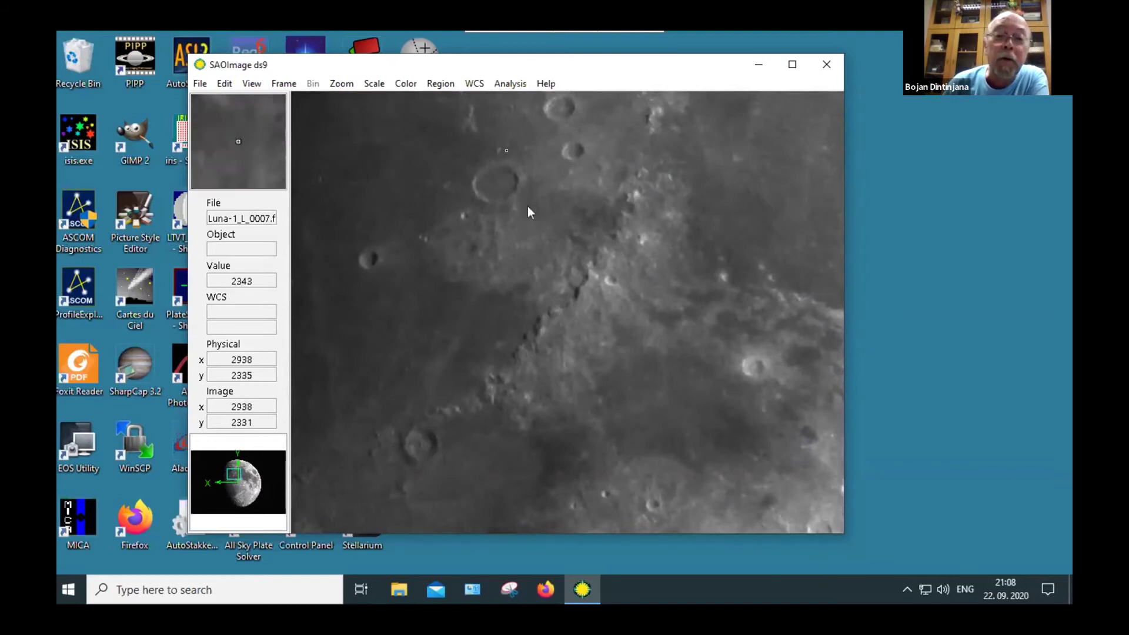
pyautogui.scroll(2, 471, 153)
pyautogui.scroll(-3, 470, 153)
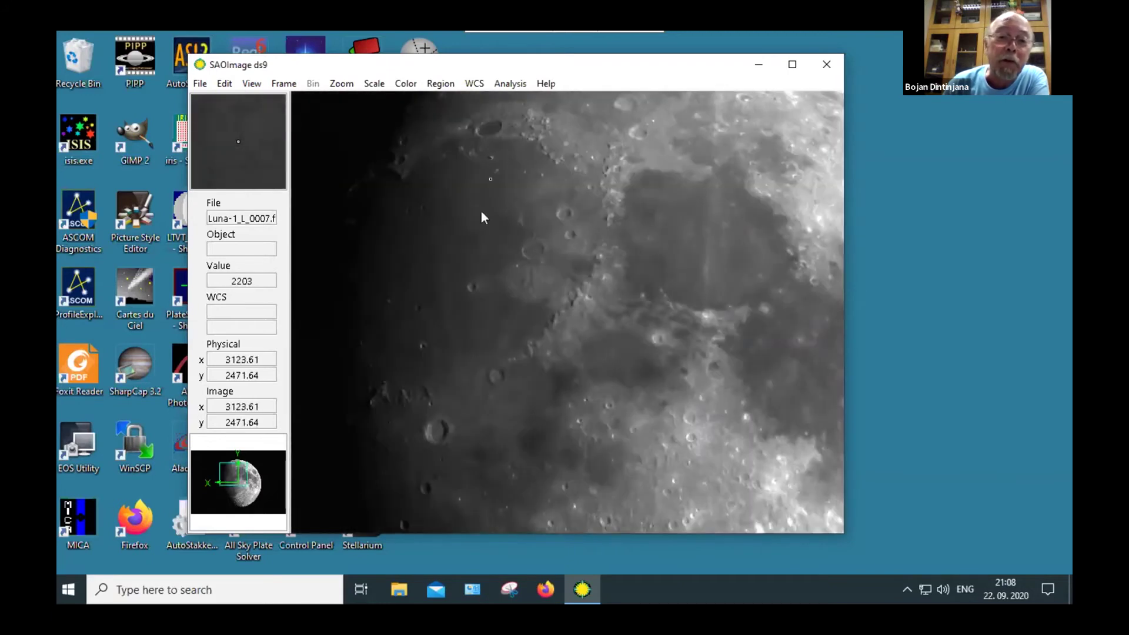
pyautogui.scroll(-2, 492, 162)
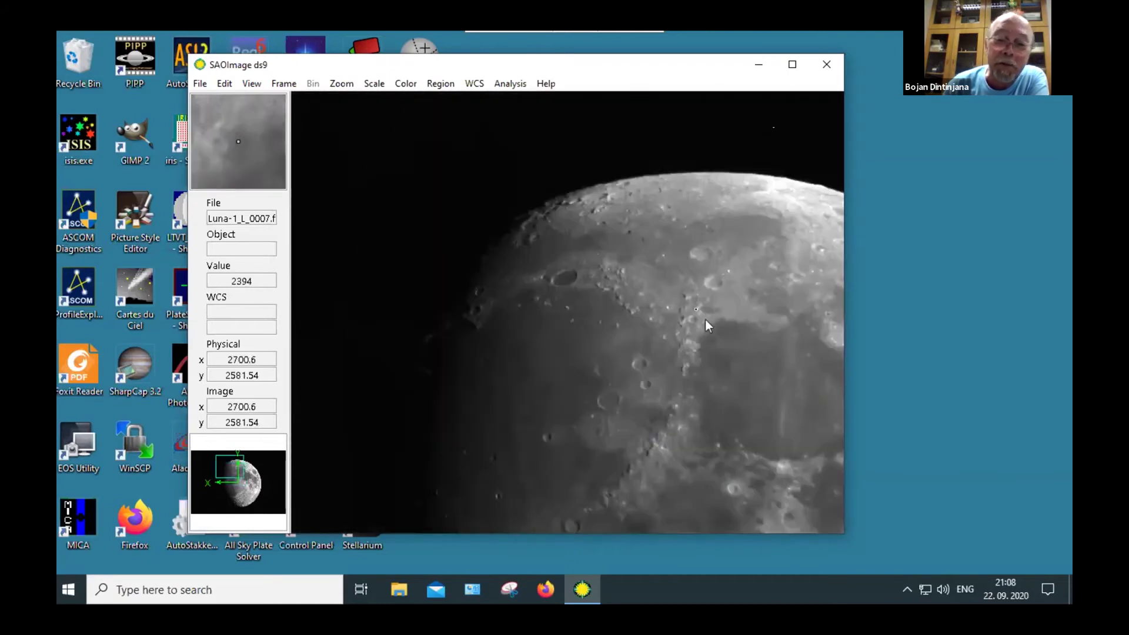
# - Inspect the dark-floored oval crater near the upper limb and the isolated bright peaks on the plain below it
pyautogui.scroll(3, 693, 307)
pyautogui.scroll(5, 694, 307)
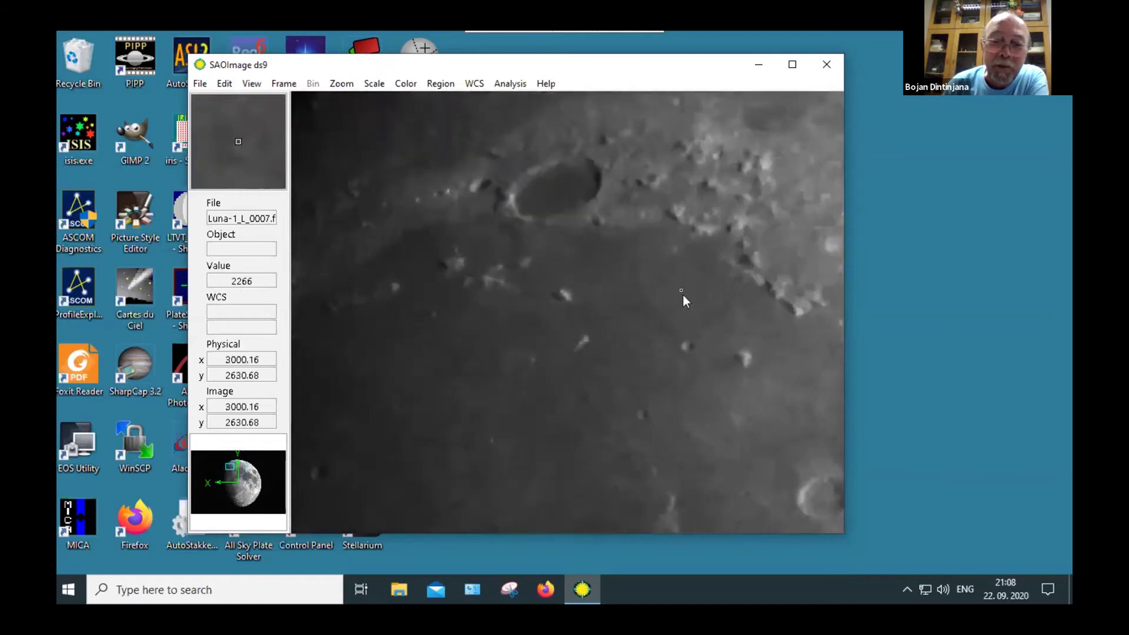
pyautogui.scroll(-1, 682, 295)
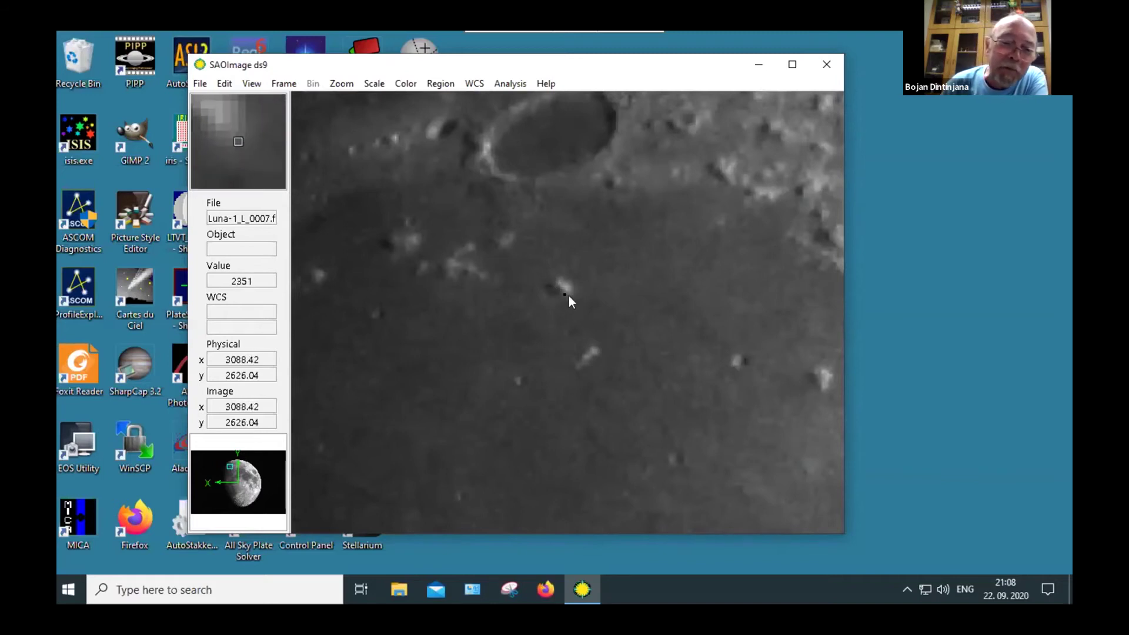
pyautogui.scroll(2, 570, 295)
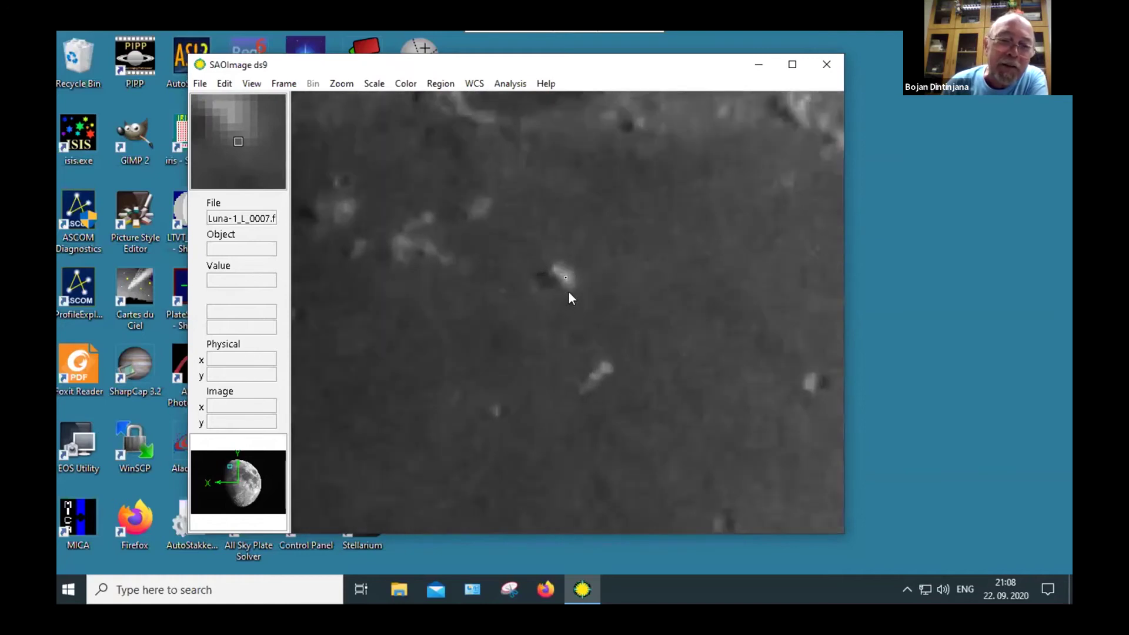
pyautogui.scroll(-2, 569, 292)
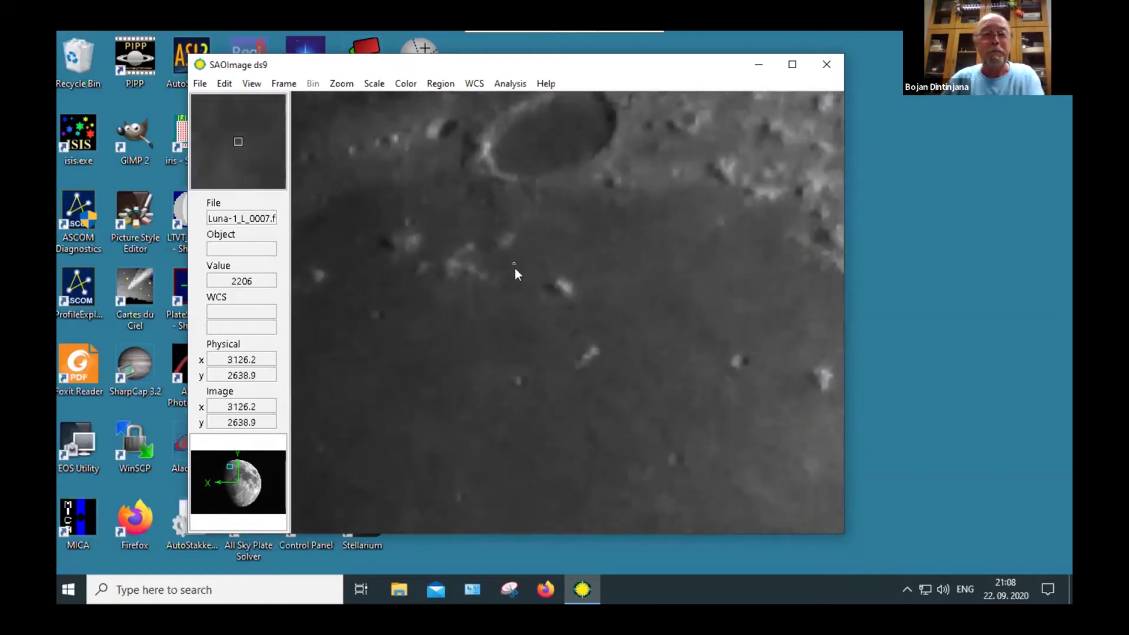
pyautogui.scroll(-2, 612, 293)
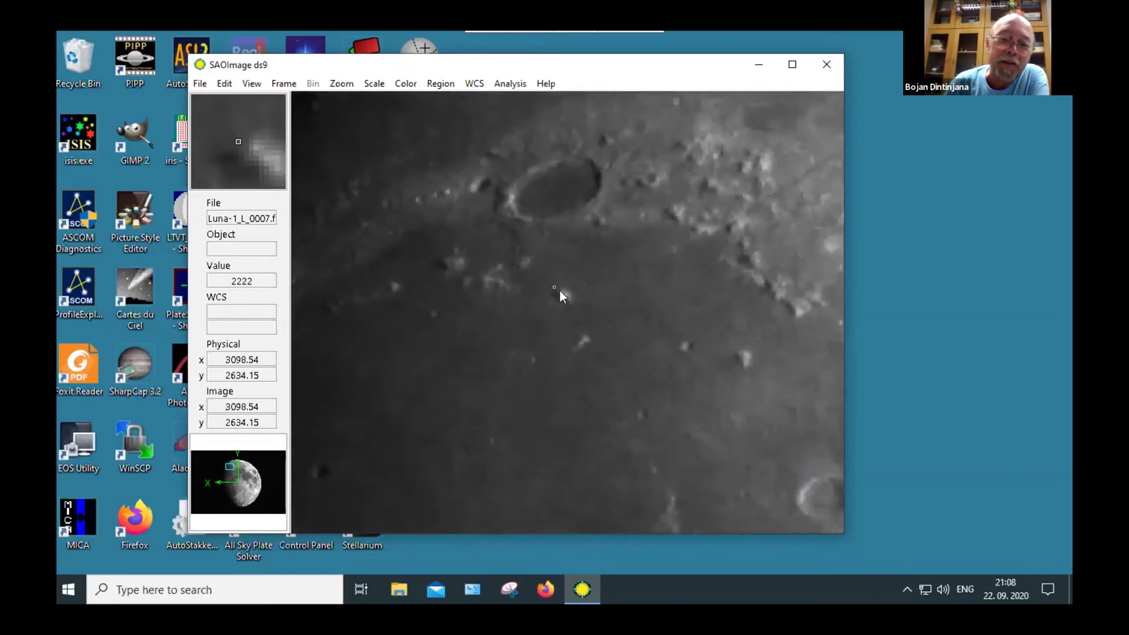
# - Show the Moon's upper limb and terminator around the dark-floored crater, and shift the image window to uncover more desktop icons
pyautogui.scroll(-3, 565, 284)
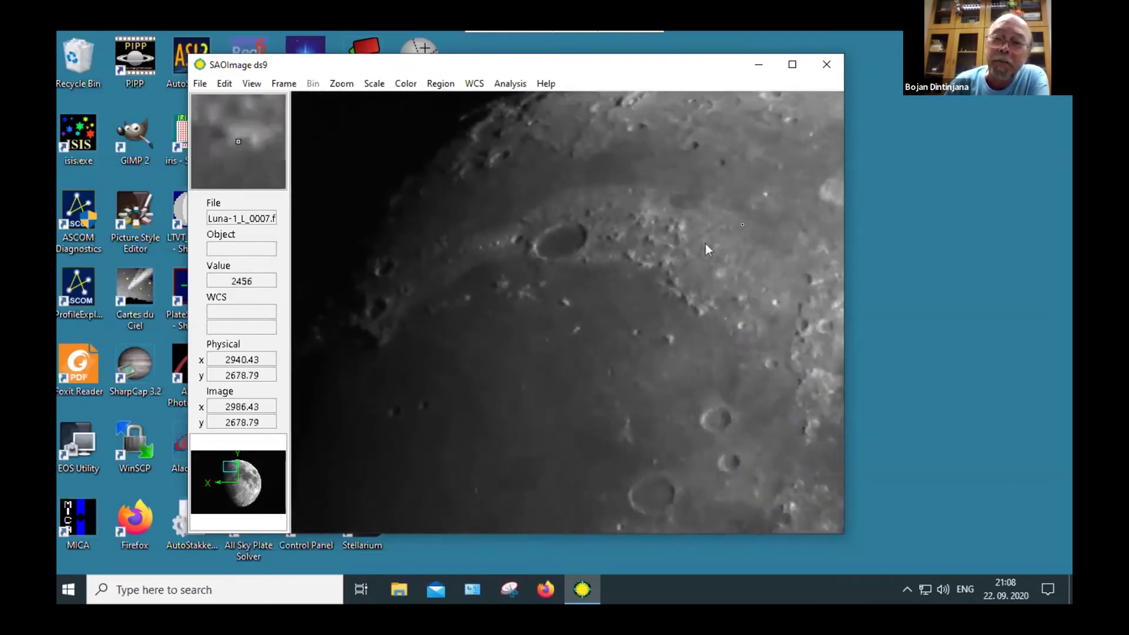
pyautogui.scroll(-1, 715, 243)
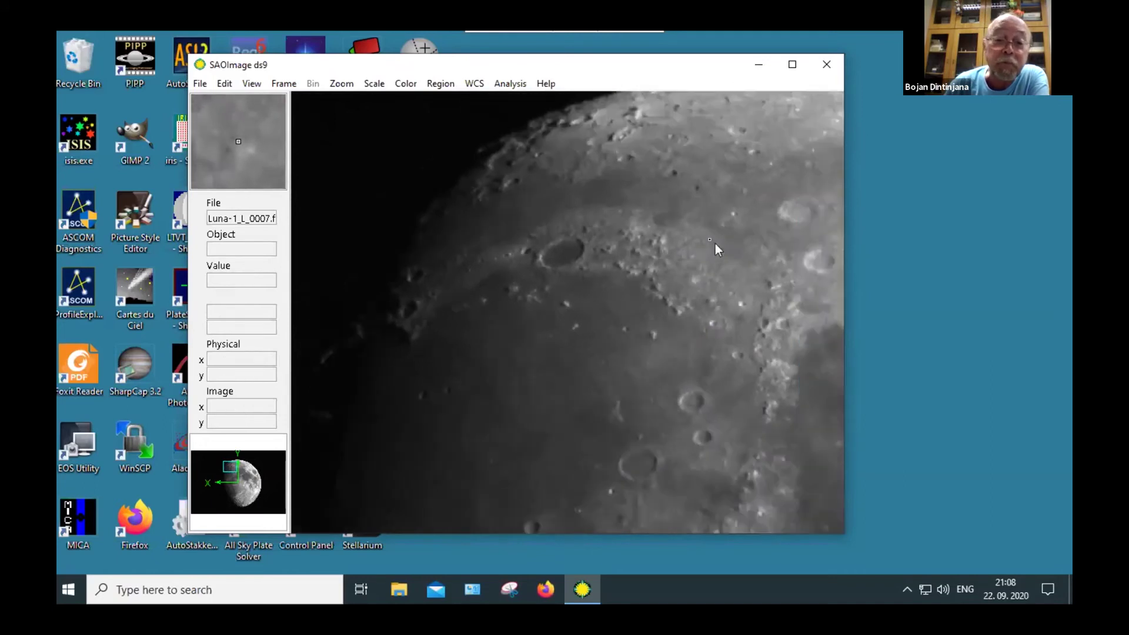
pyautogui.scroll(-1, 715, 243)
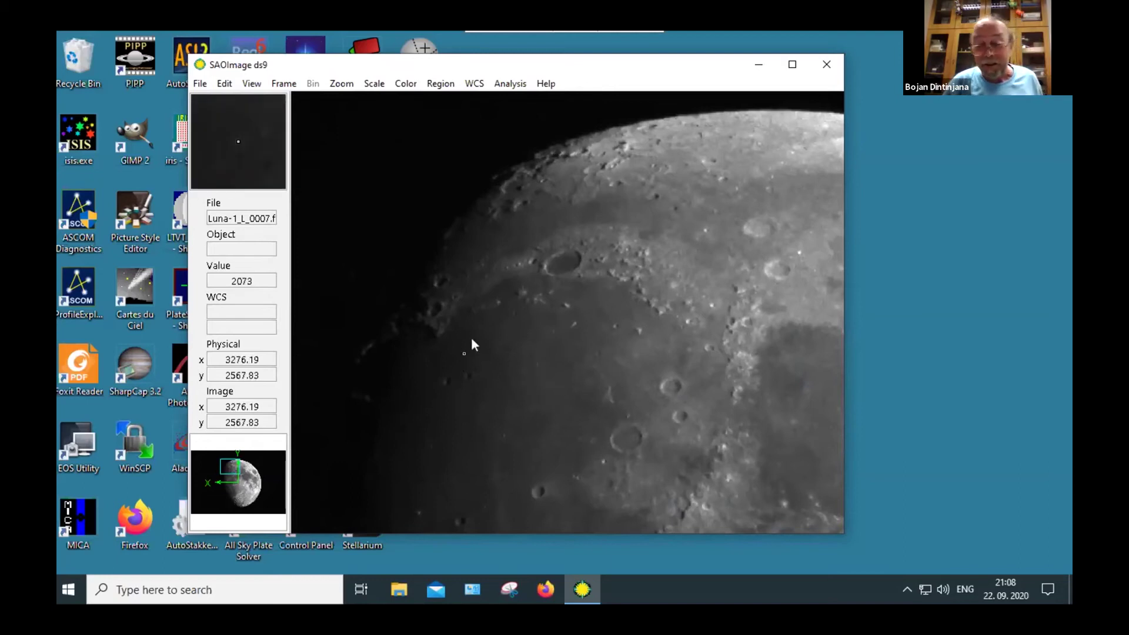
pyautogui.scroll(-1, 459, 317)
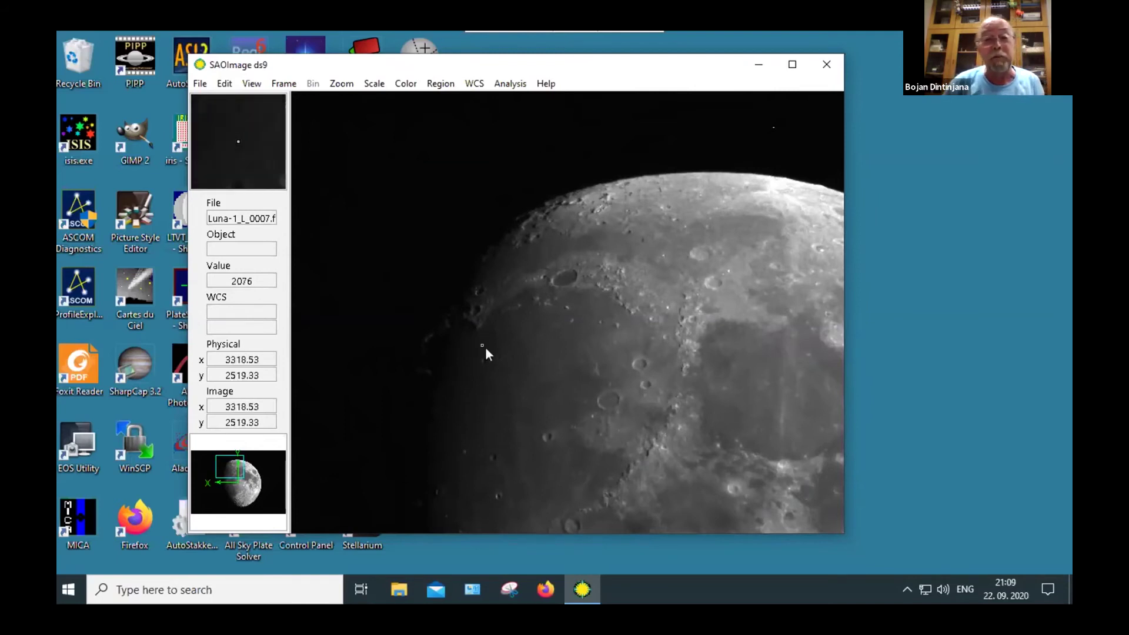
pyautogui.moveTo(517, 69); pyautogui.dragTo(561, 56)
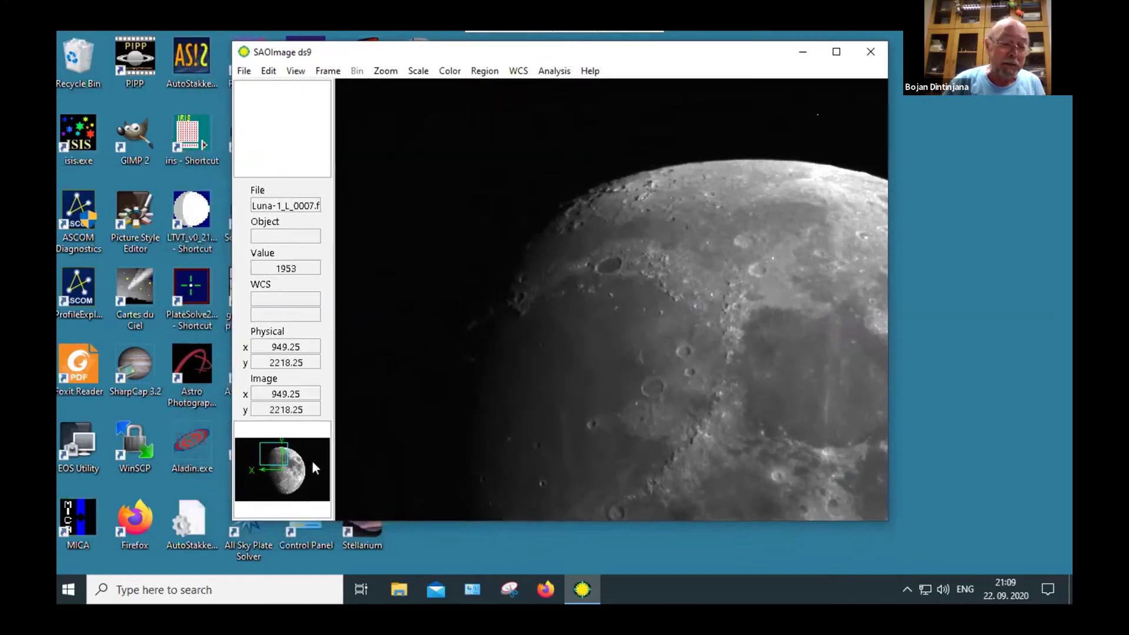